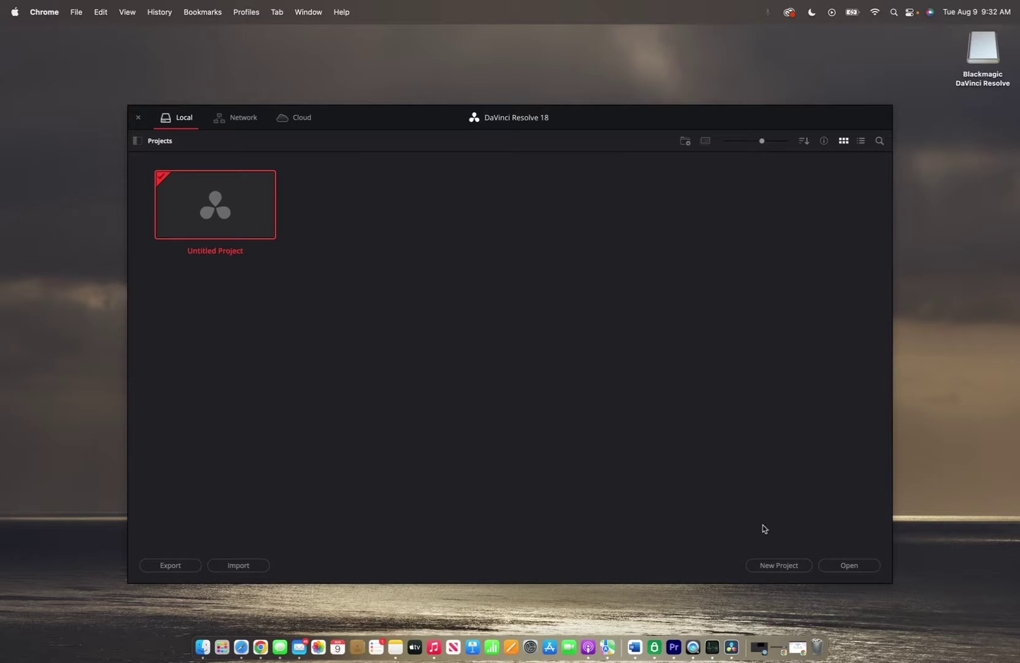
- In the Project Manager, create a new project with the default name replaced by 'Tutorial'
left_click(769, 566)
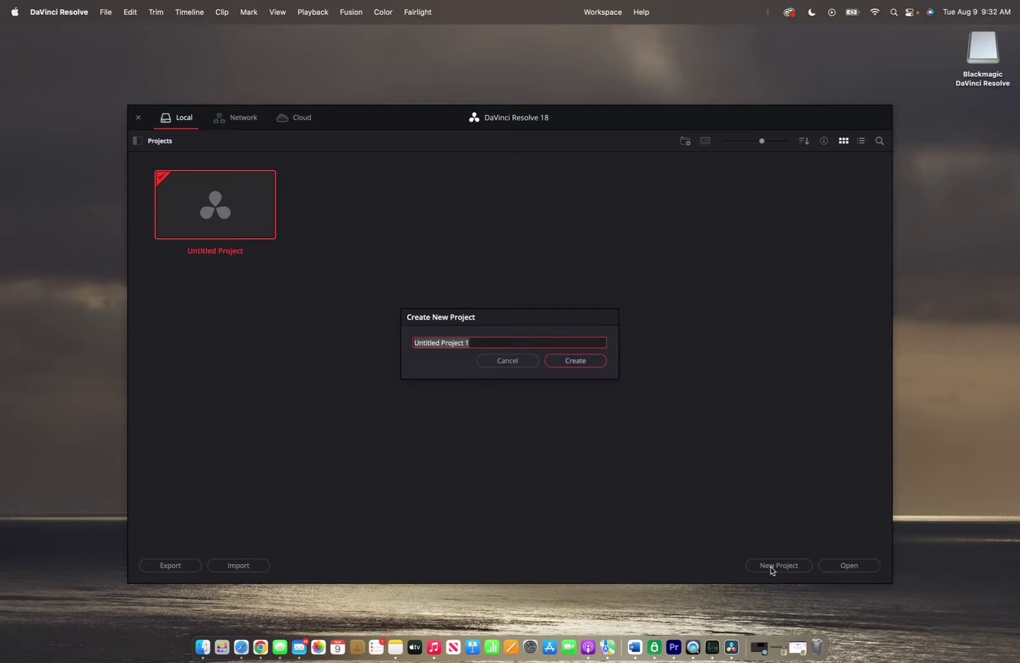
triple_click(449, 342)
key("BackSpace")
type("Tutorial")
left_click(575, 361)
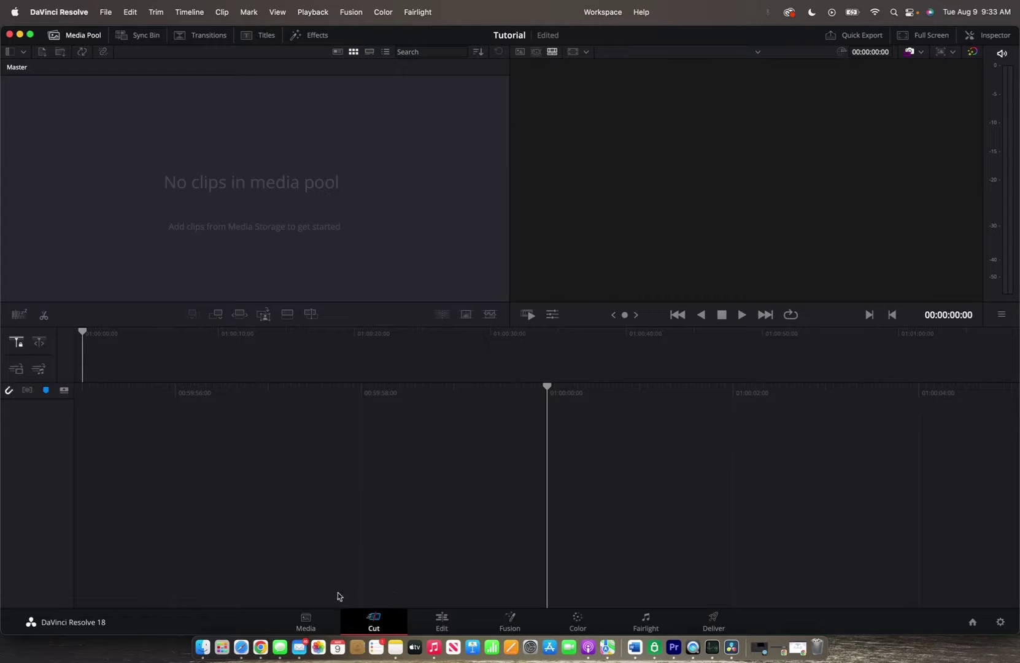
- On the Media page, add Documents > Davinci Editing as a new storage location
left_click(305, 621)
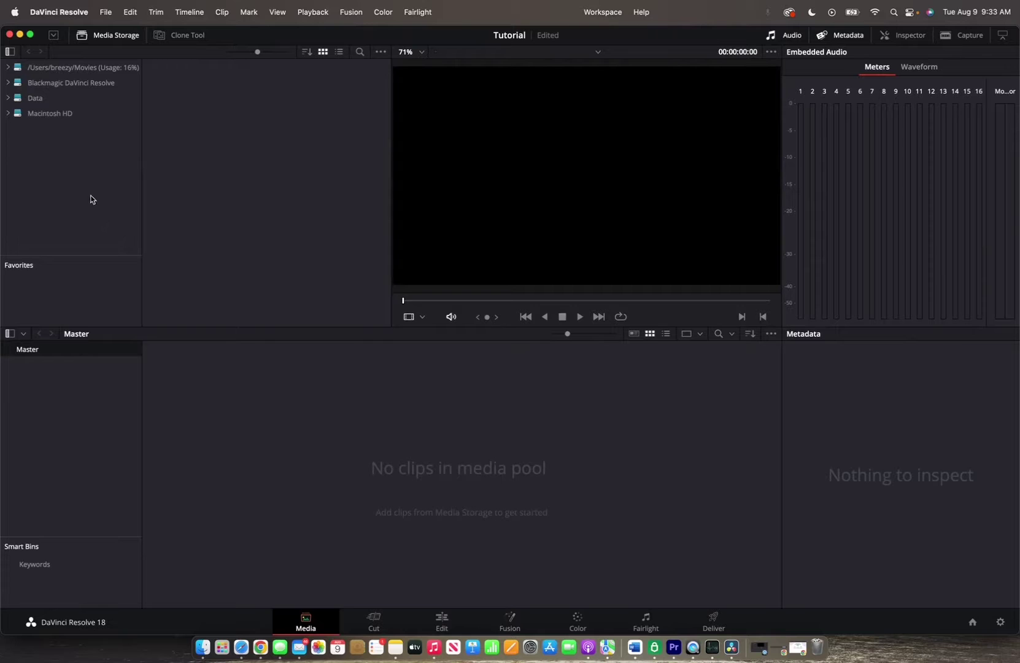
right_click(54, 151)
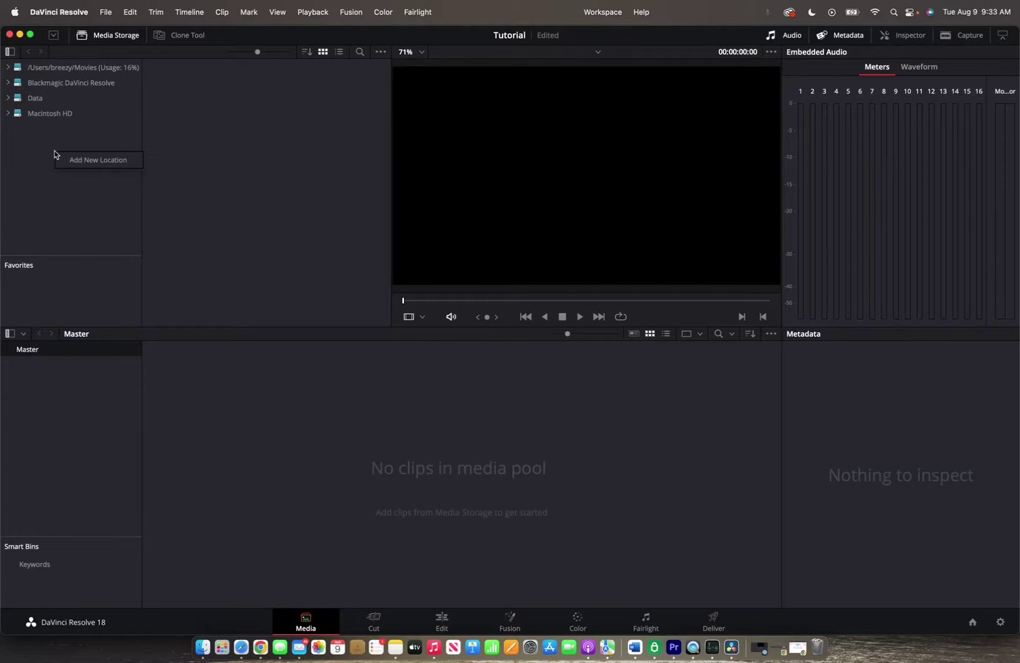
left_click(91, 160)
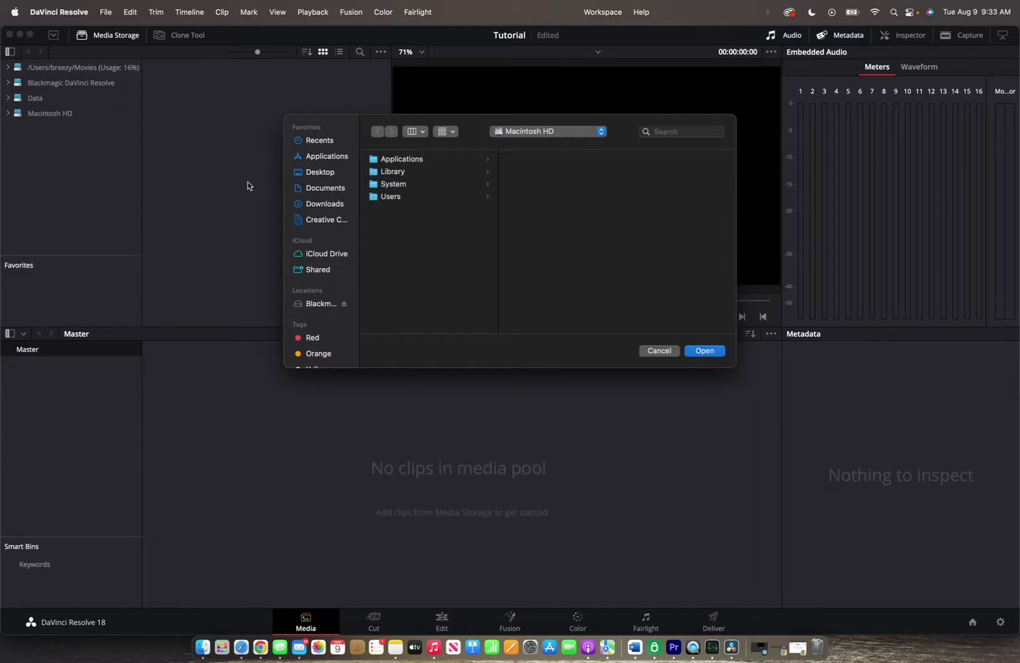
left_click(335, 191)
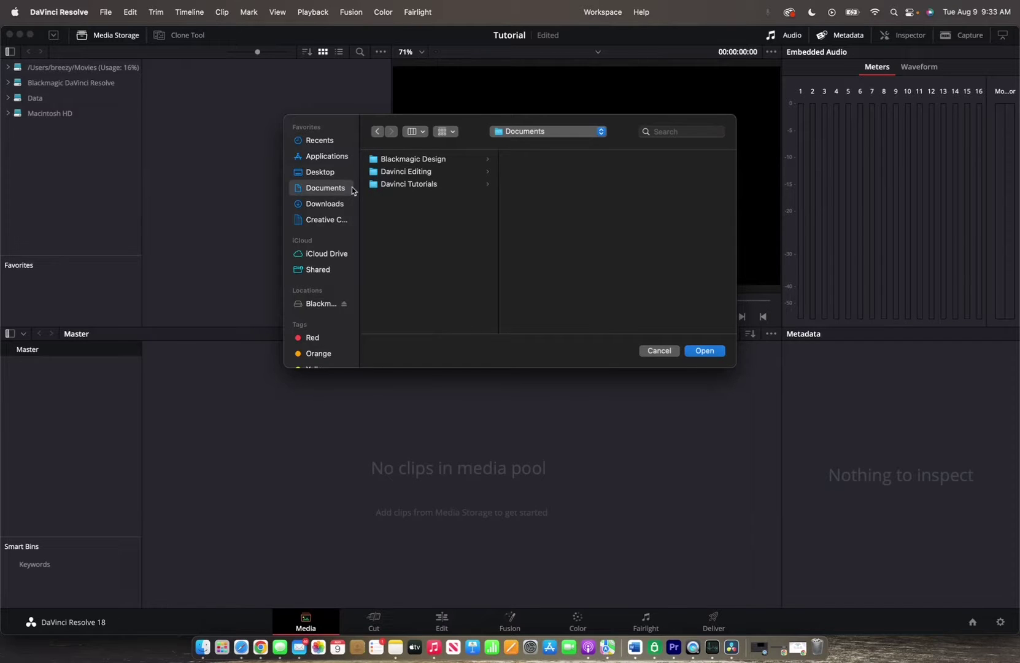
left_click(404, 171)
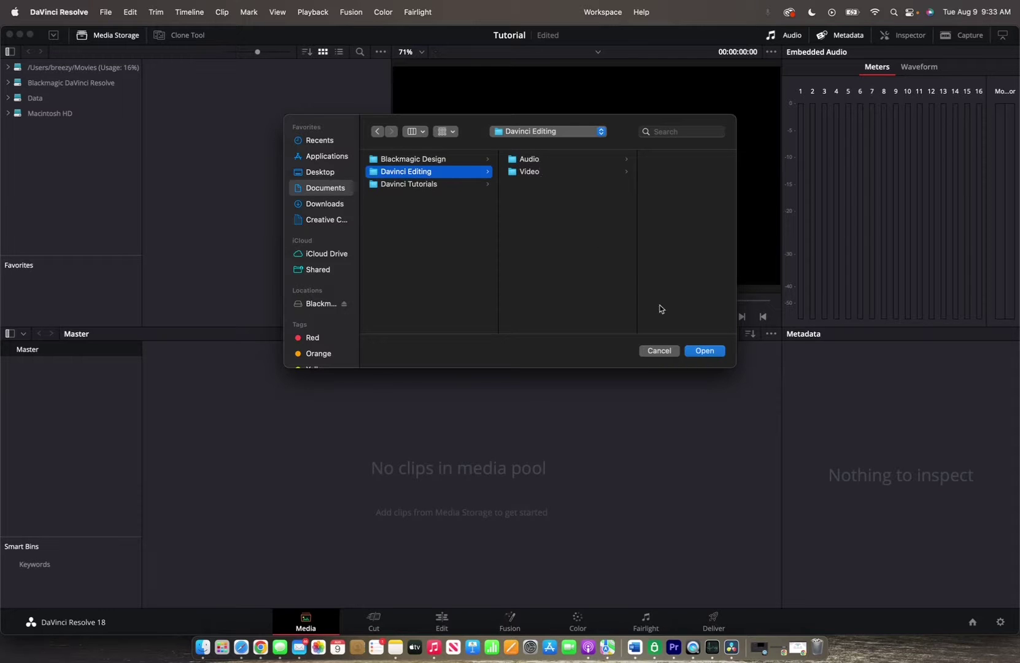
left_click(705, 350)
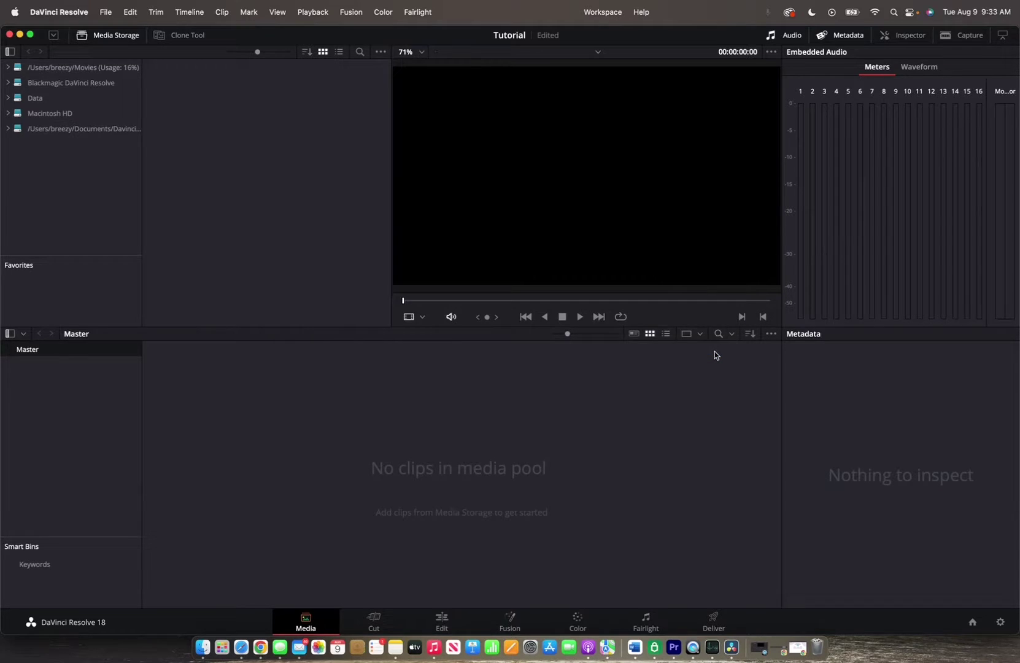
- Import the Audio and Video folders with subfolders as media pool bins, accepting the frame-rate change
left_click(91, 132)
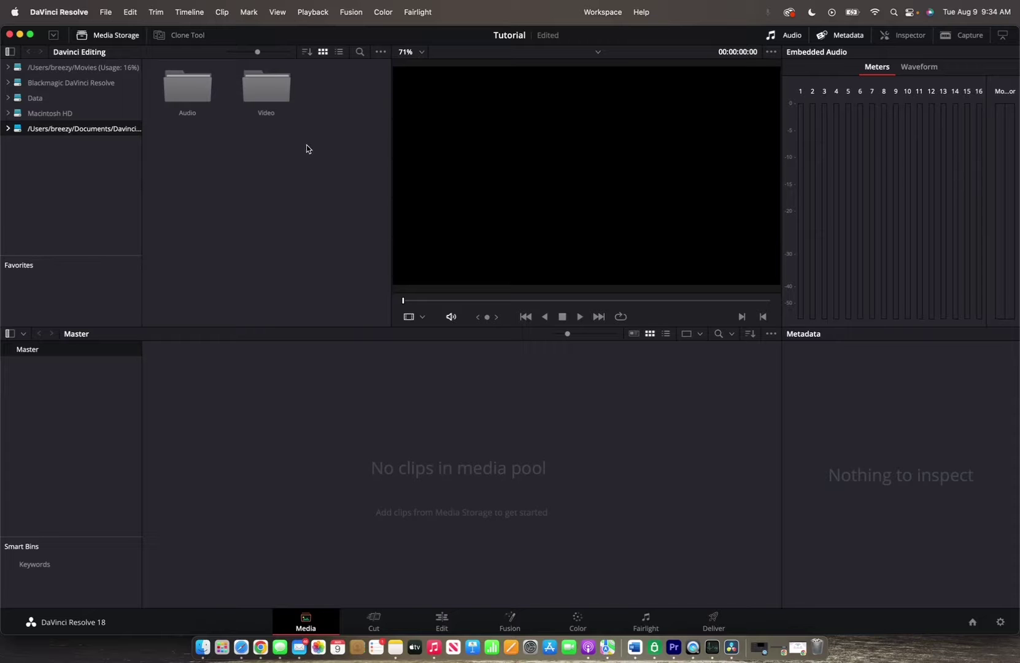
left_click_drag(306, 146, 203, 91)
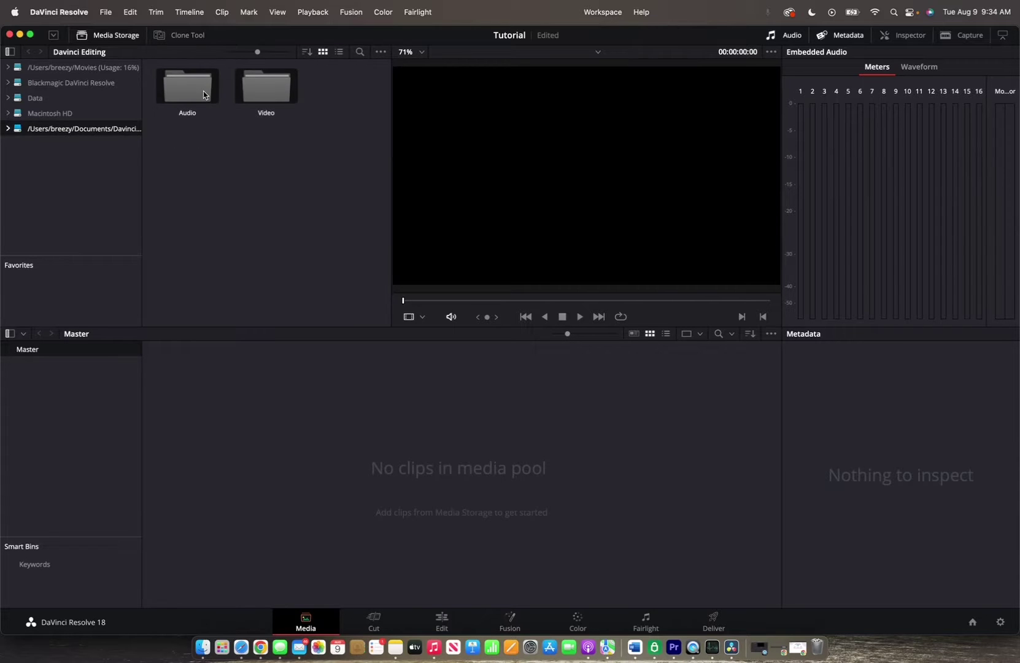
right_click(204, 94)
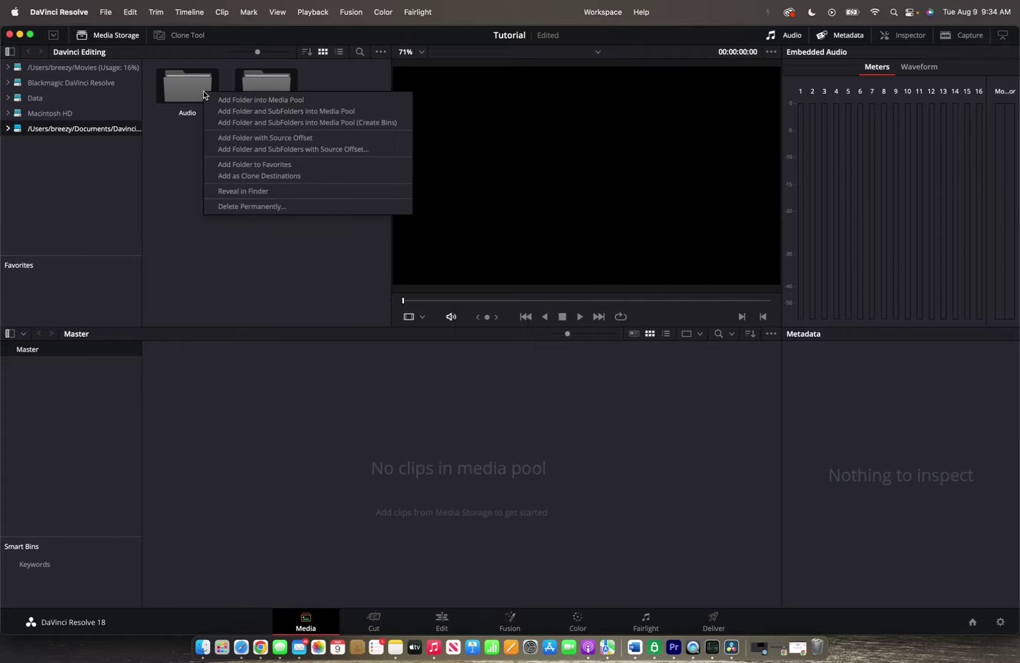
left_click(226, 125)
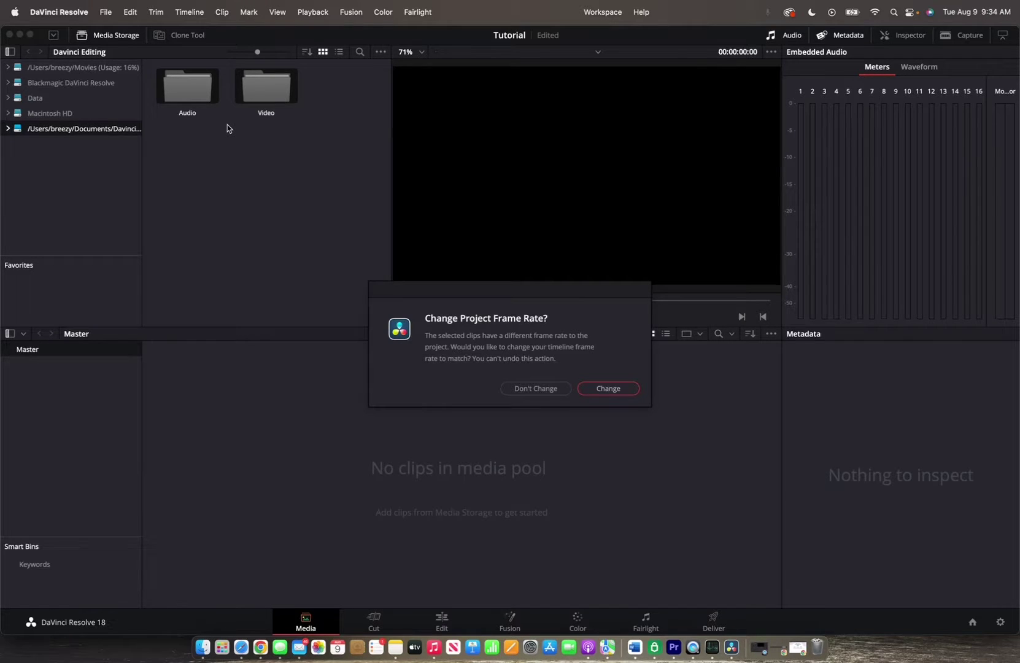
left_click(611, 389)
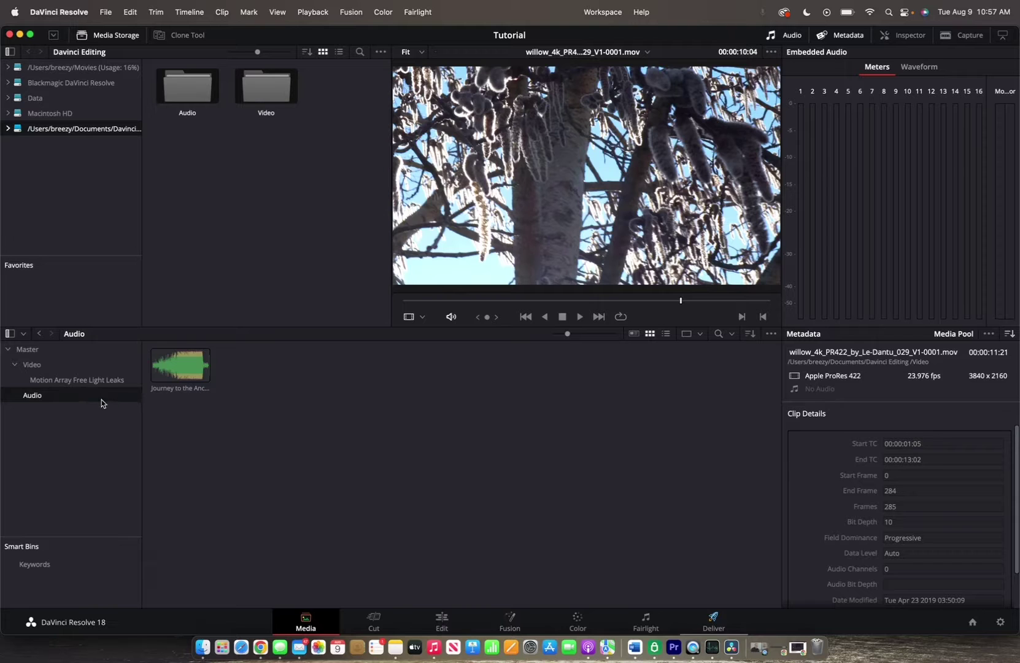
- Preview and select Journey to the Ancient Castle.mp3, then close the File menu without using it
left_click(191, 372)
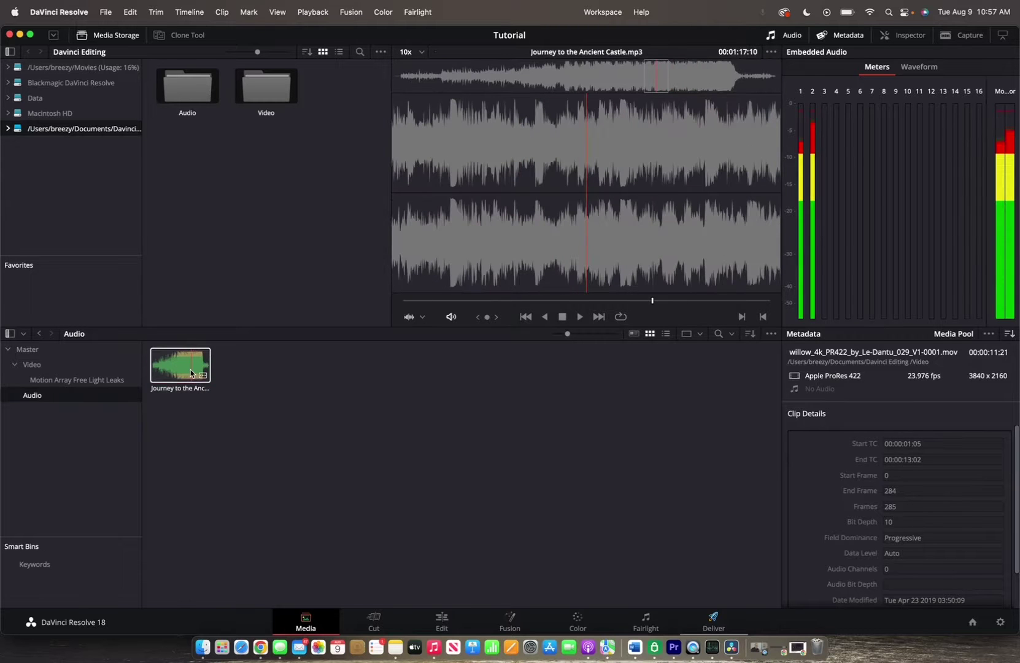
left_click(191, 372)
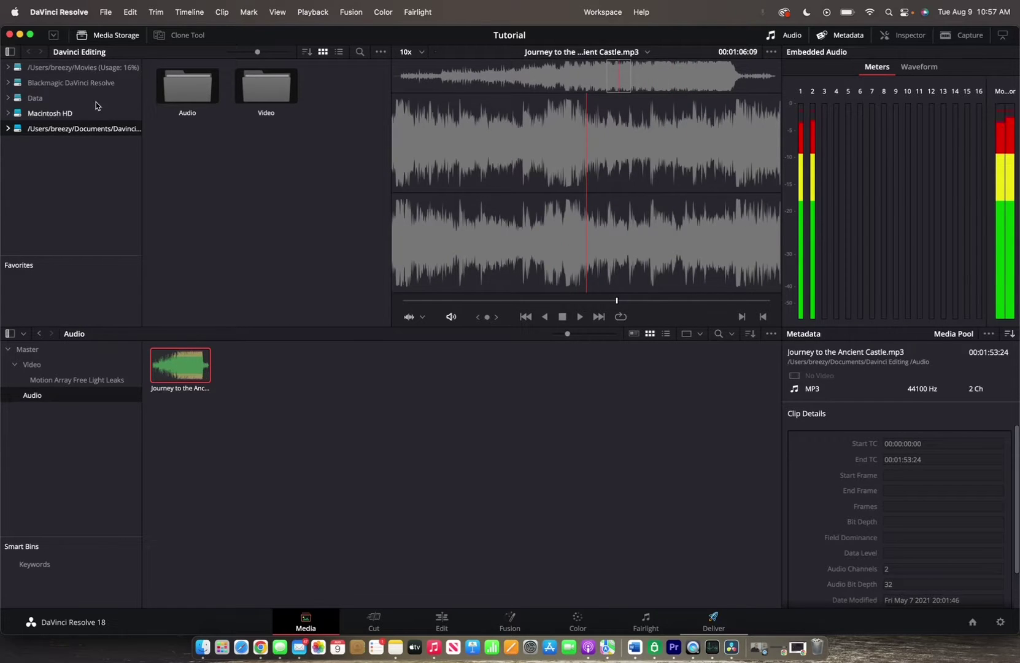
left_click(105, 12)
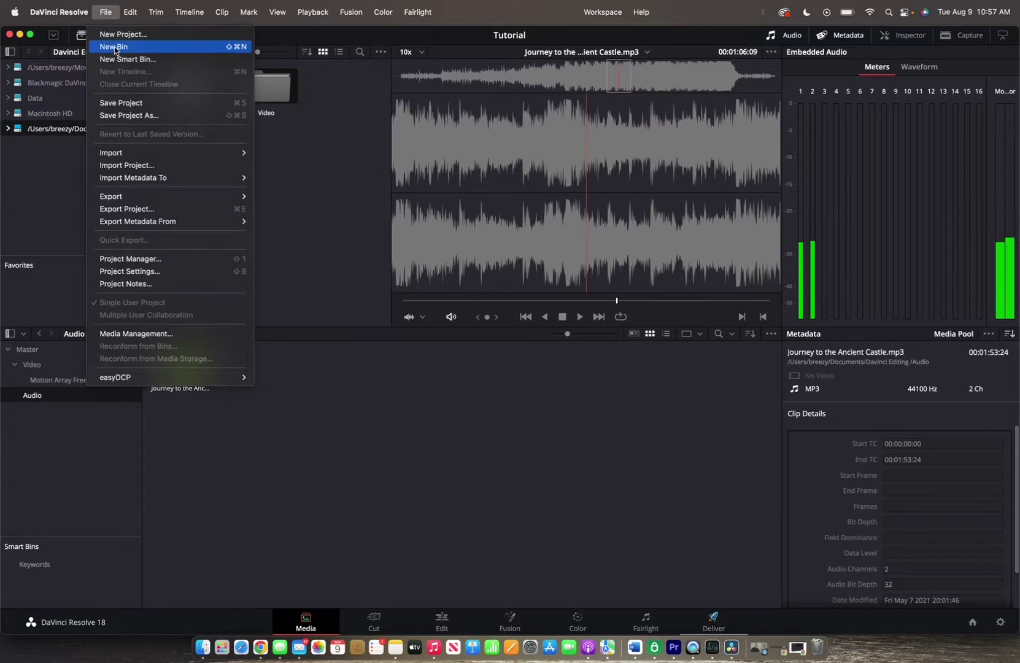
left_click(299, 352)
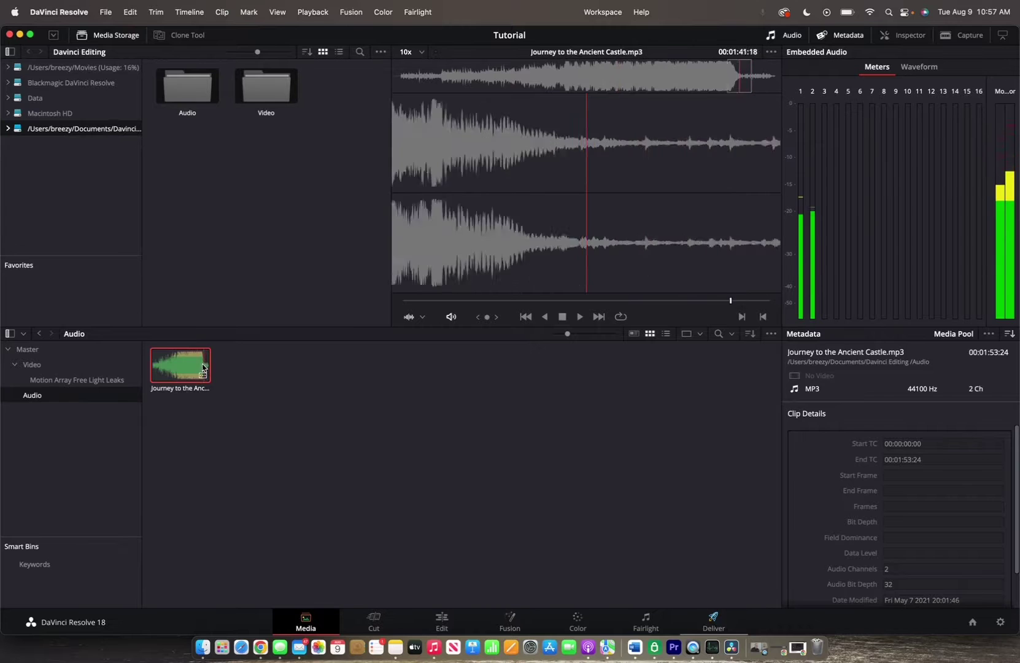
- Create a bin from the selected Journey clip and rename Bin 4 to 'Music'
right_click(174, 365)
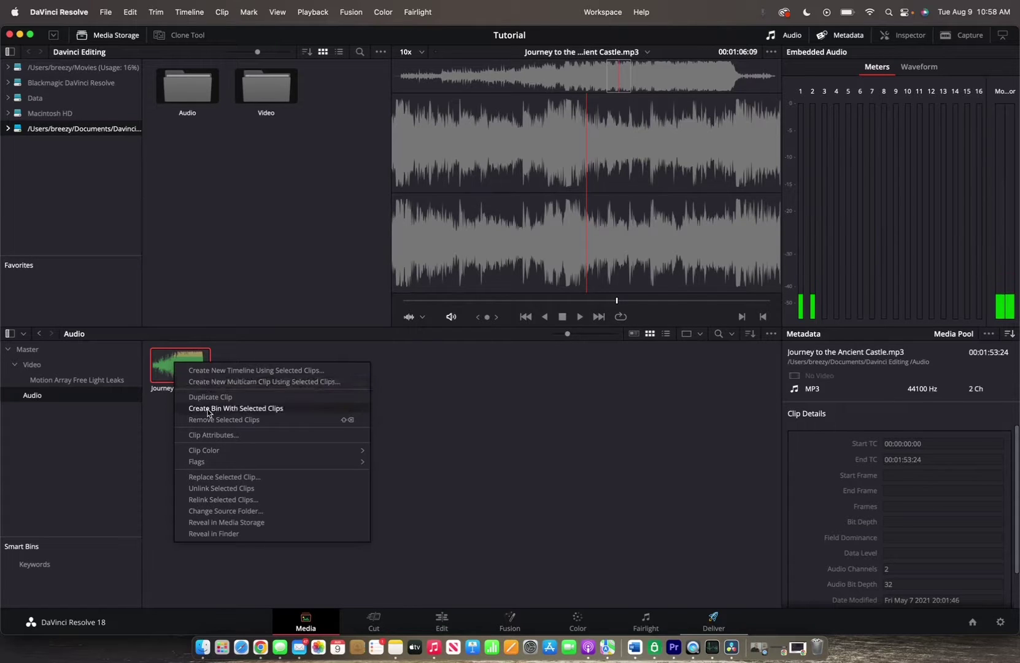
left_click(247, 411)
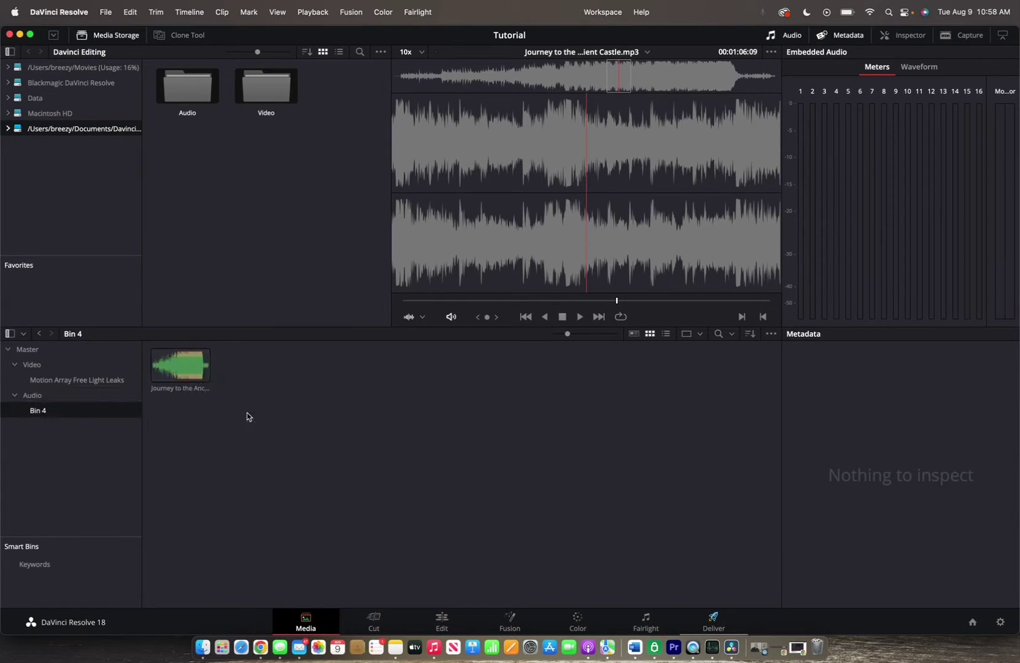
double_click(41, 409)
key("BackSpace")
type("Music")
key("Return")
- Open the Music bin inside the Audio bin and select its audio clip
left_click(26, 397)
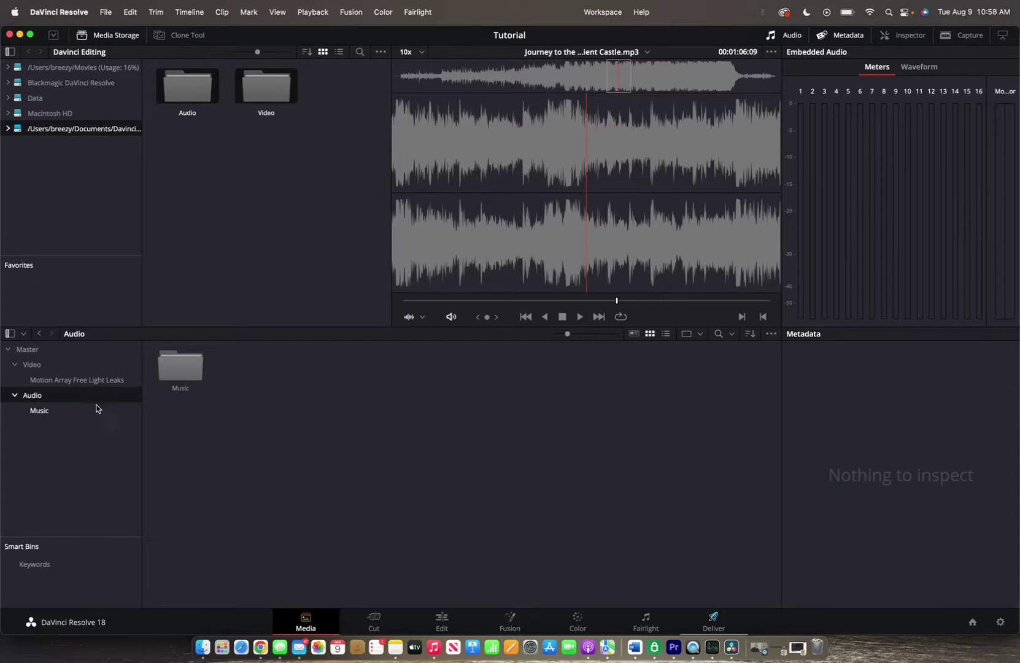
left_click(180, 380)
double_click(180, 380)
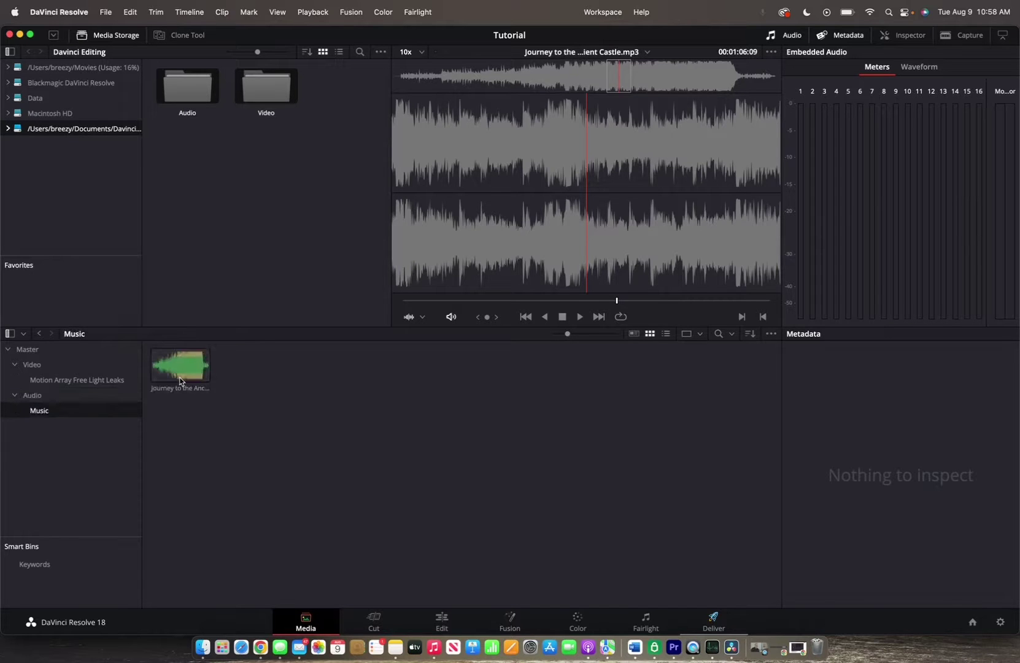
left_click(175, 390)
- Browse the Audio and Video bins and preview the willow clip in the viewer
left_click(32, 365)
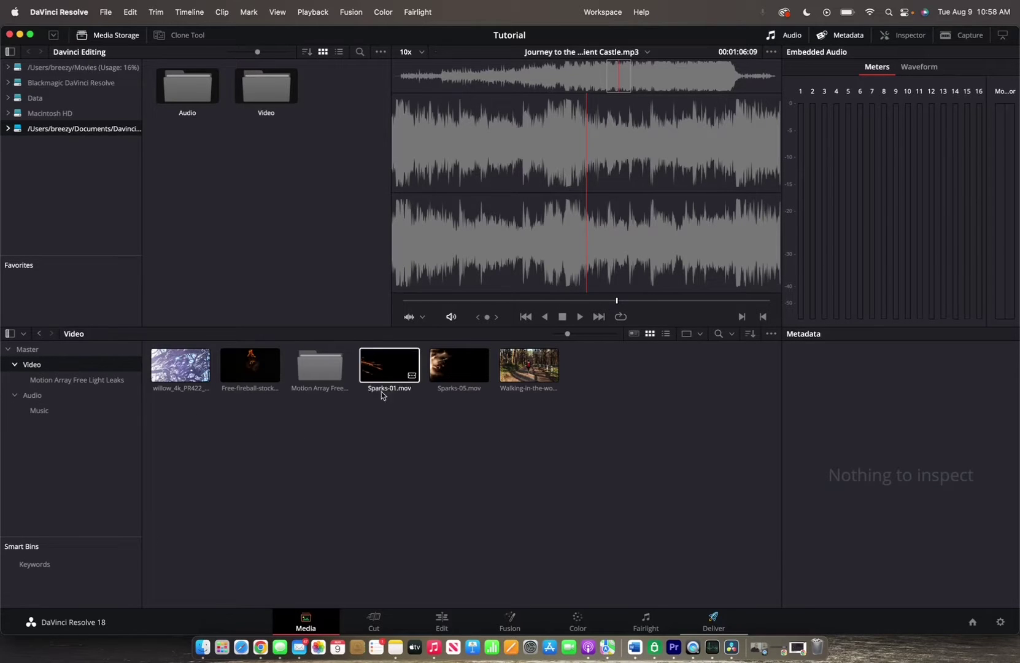
key("Down")
key("Down")
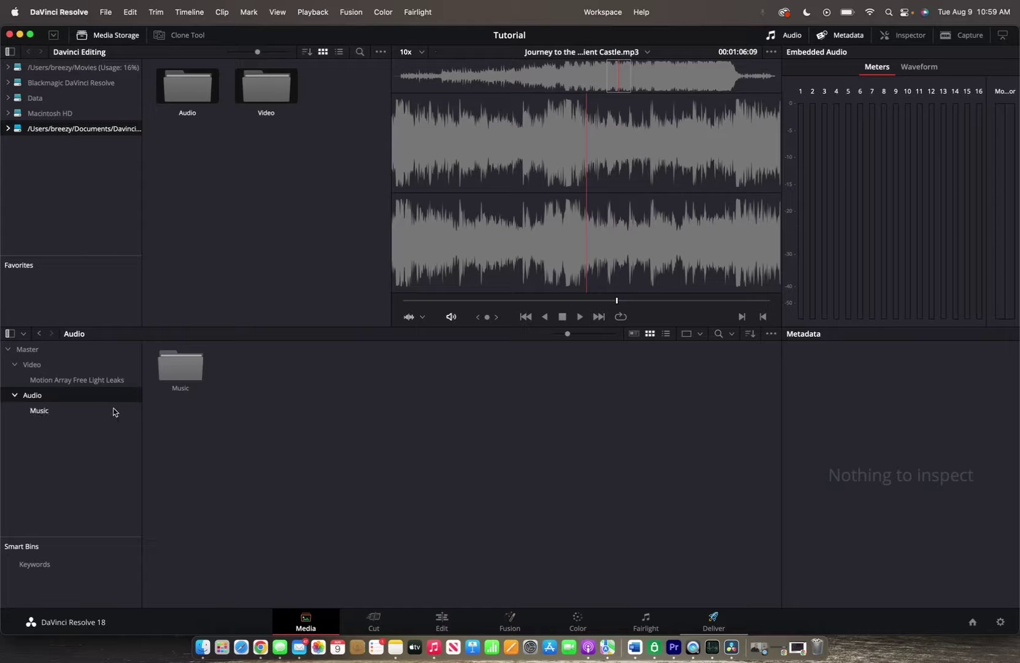
left_click(63, 412)
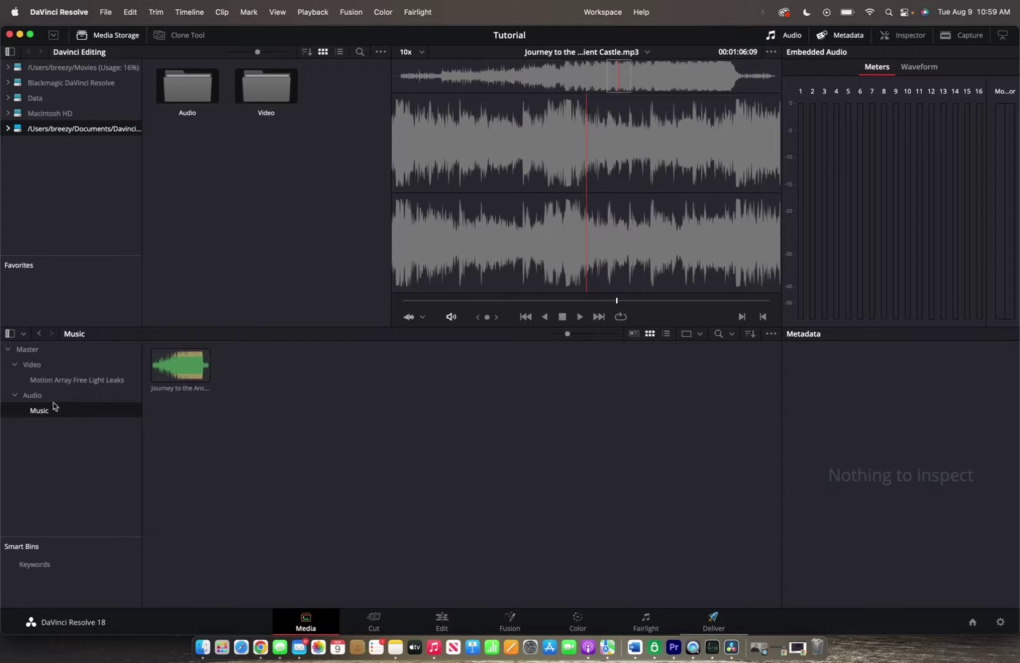
left_click(43, 367)
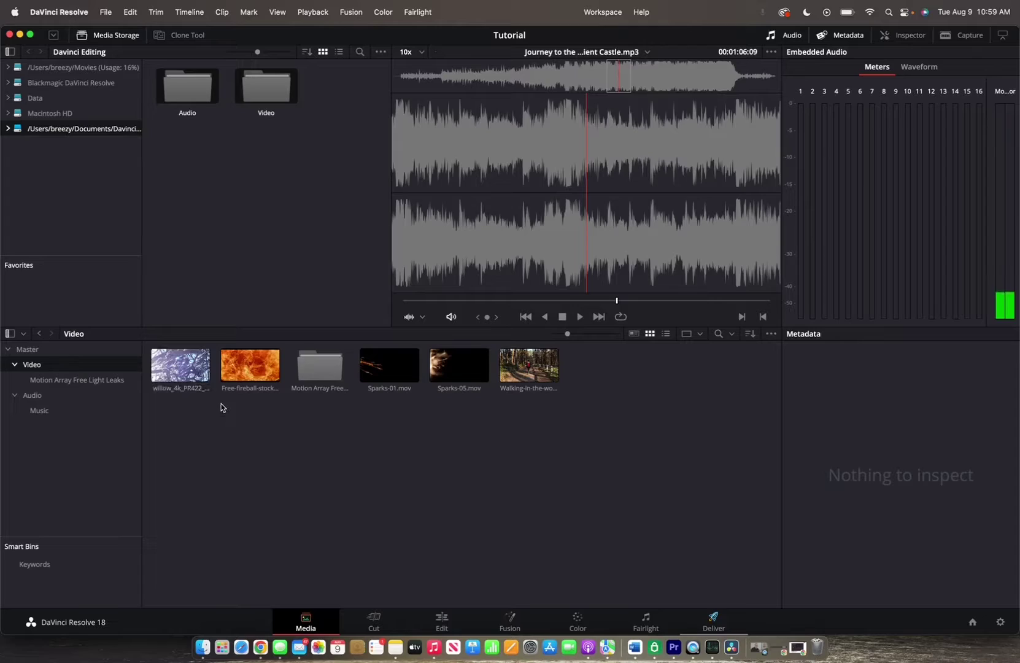
left_click(181, 364)
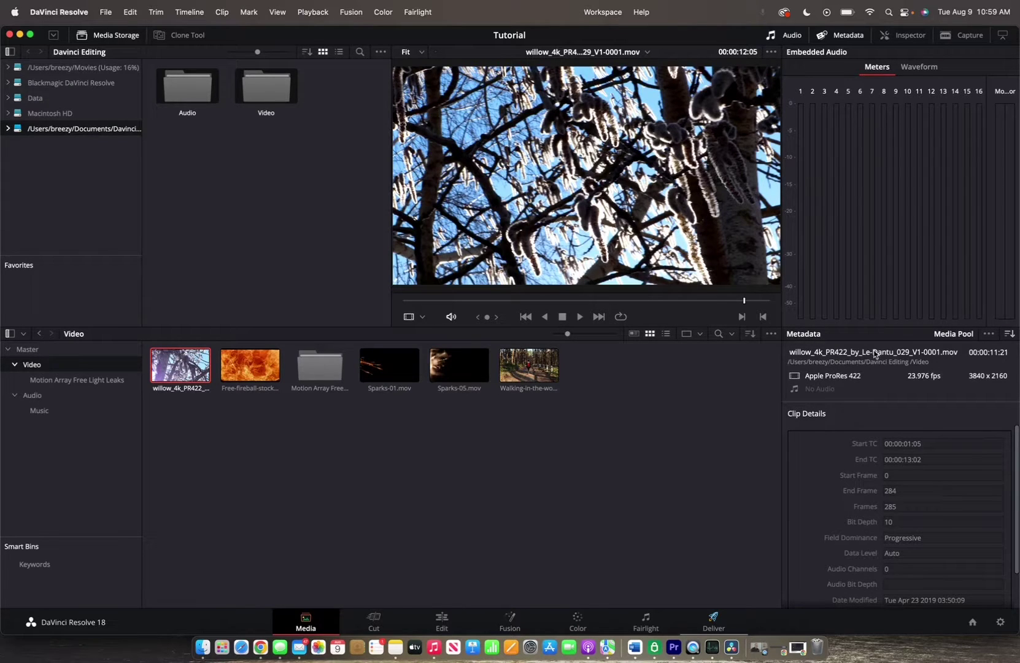
- Show the Shot & Scene metadata and add the keyword 'Tree' to the willow clip
left_click(1009, 337)
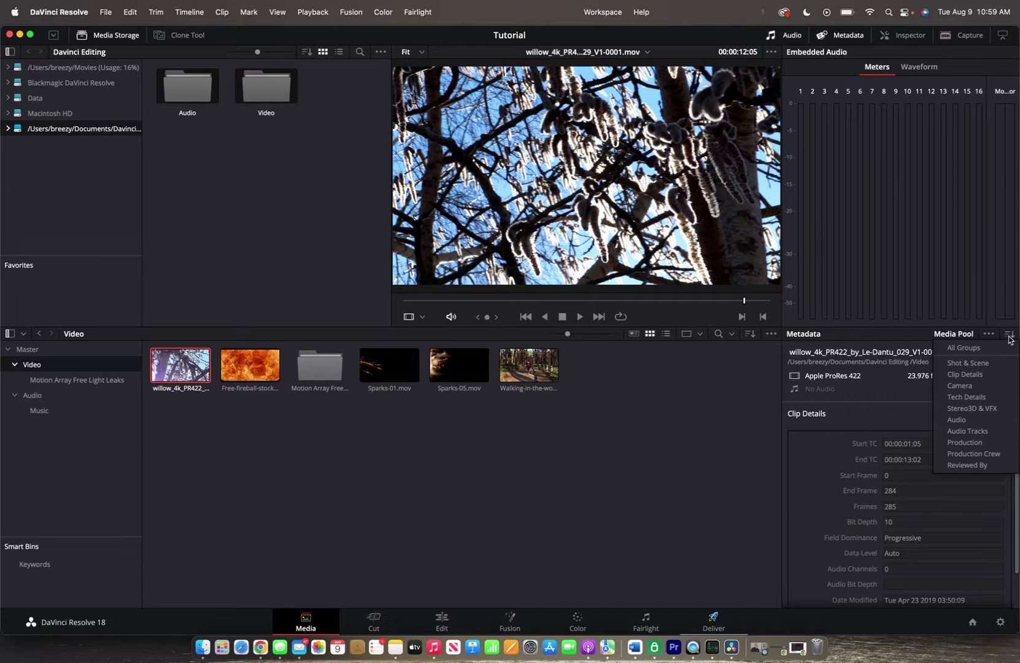
left_click(966, 364)
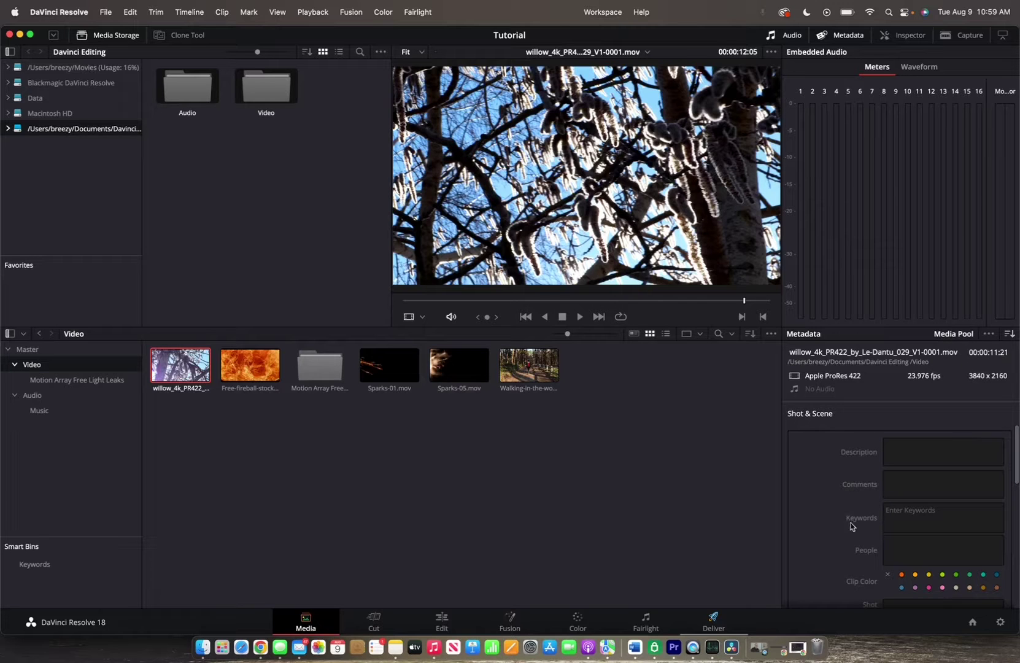
left_click(909, 510)
type("Tree")
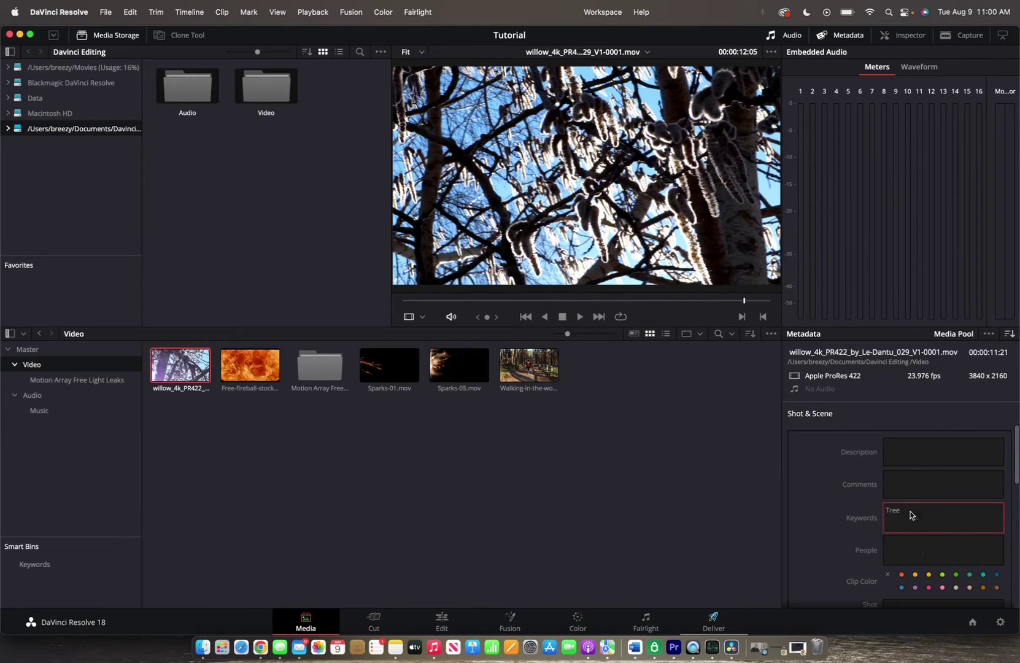
key("Return")
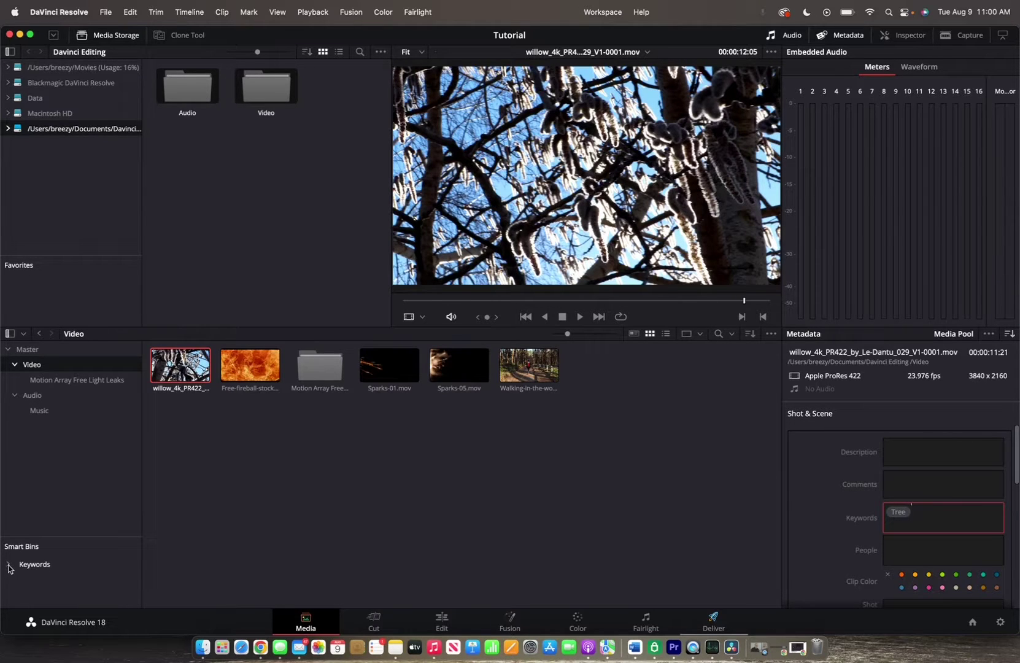
- Check the Tree smart bin, then select the fireball clip and show its Shot & Scene metadata
left_click(8, 564)
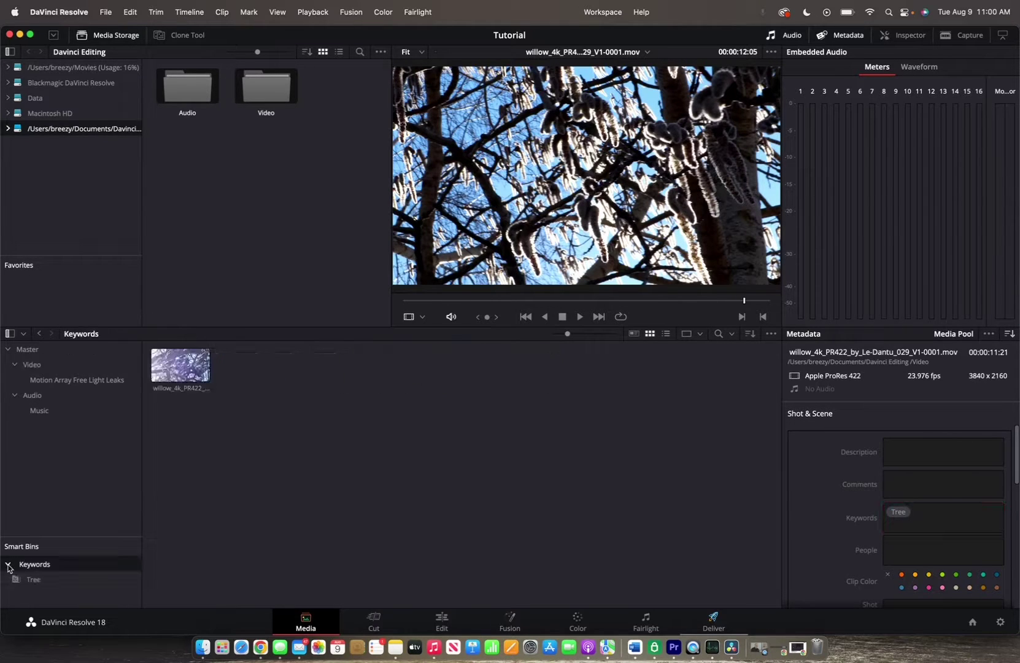
left_click(35, 584)
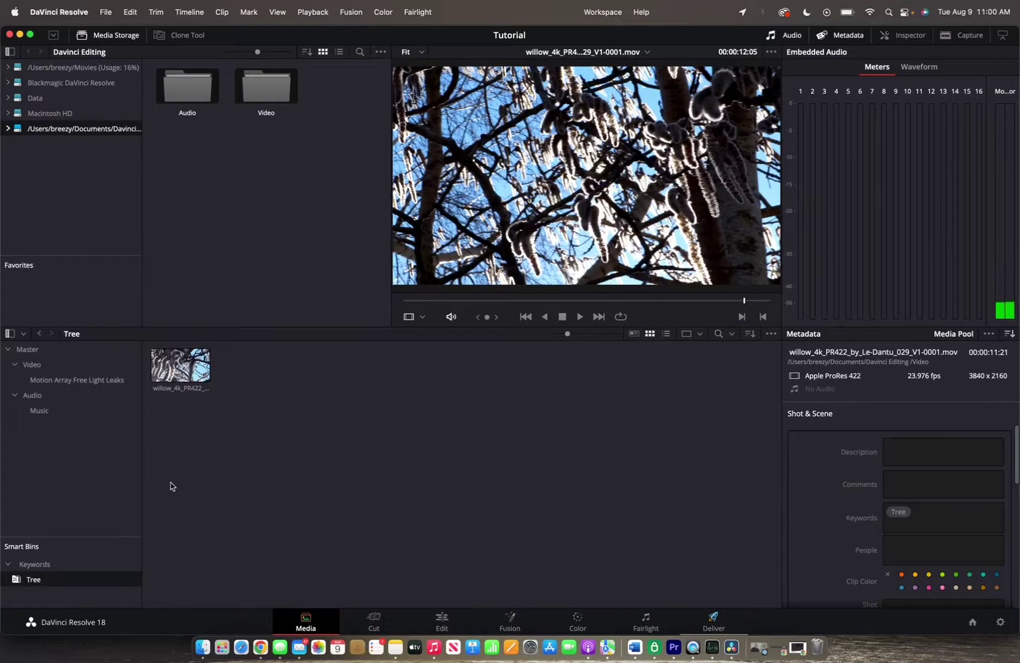
left_click(32, 363)
left_click(249, 365)
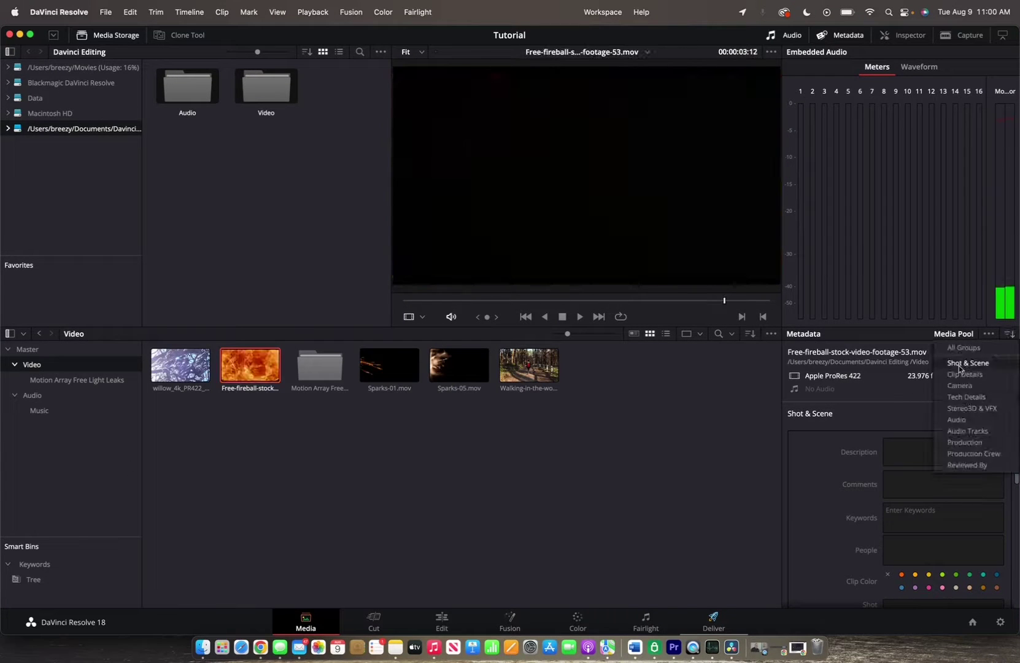
- Tag both Sparks-01 and Sparks-05 with the keyword 'sparks' and save
left_click(389, 365)
left_click(482, 358, "super")
left_click(906, 517)
type("sparks")
key("Return")
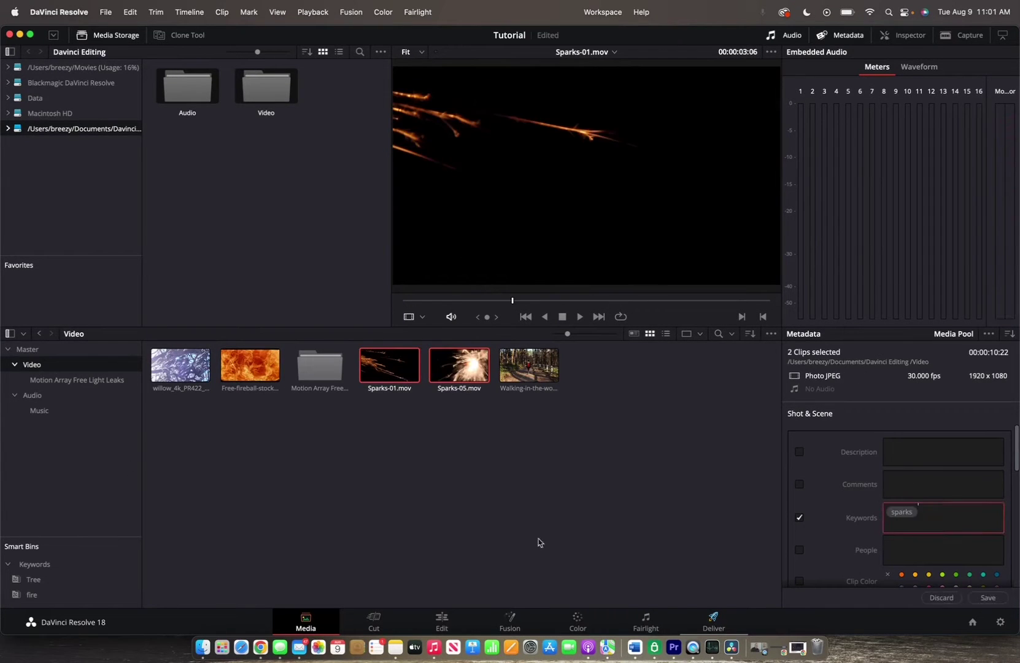
left_click(8, 567)
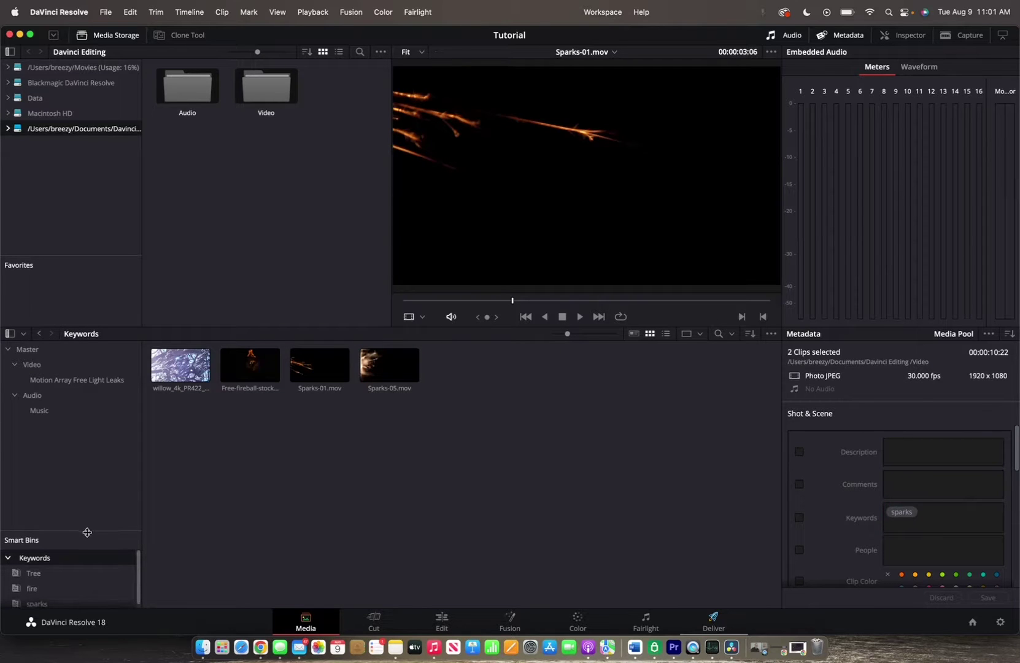
- Select the Walking-in-the-woods clip's keyword field, then deselect all clips
left_click(31, 364)
left_click(529, 365)
left_click(896, 508)
left_click(204, 492)
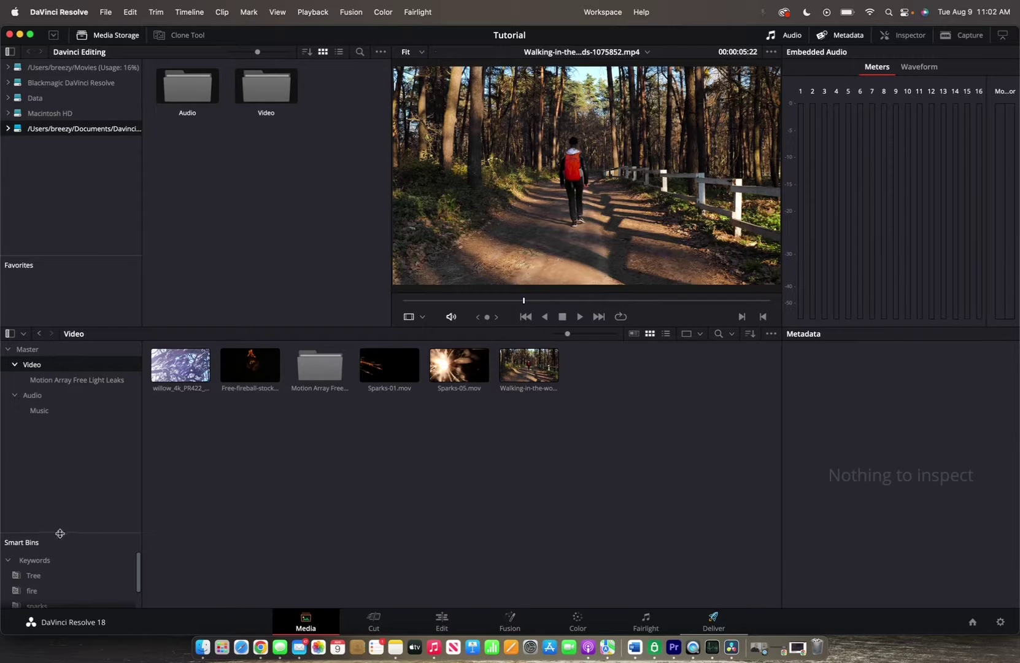
- Enlarge the Smart Bins list and review the Tree, fire, sparks and woods smart bins
left_click_drag(59, 533, 69, 447)
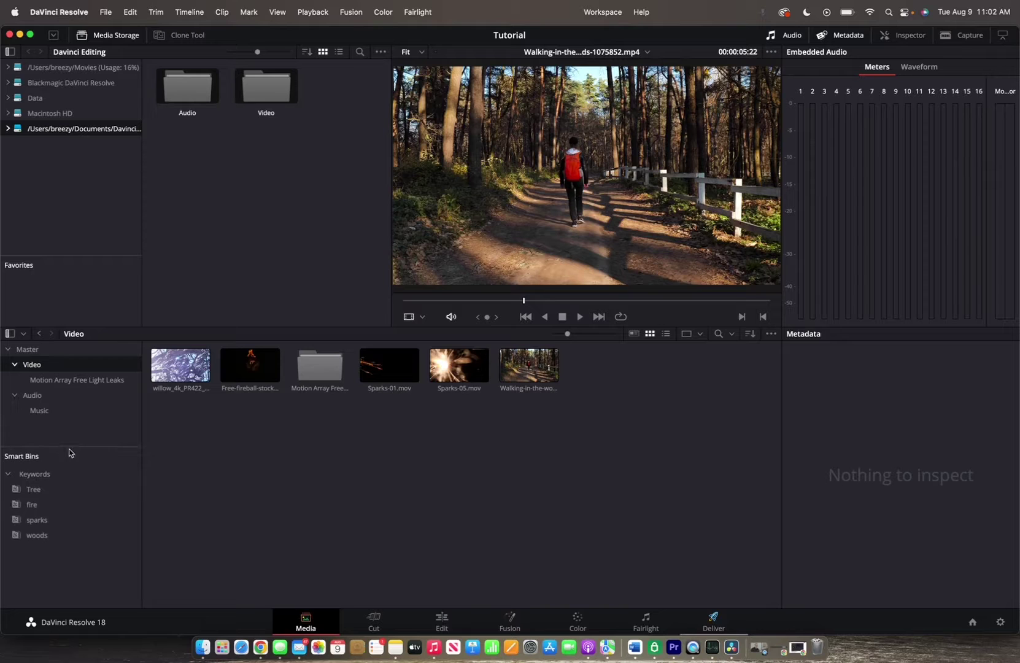
left_click(35, 491)
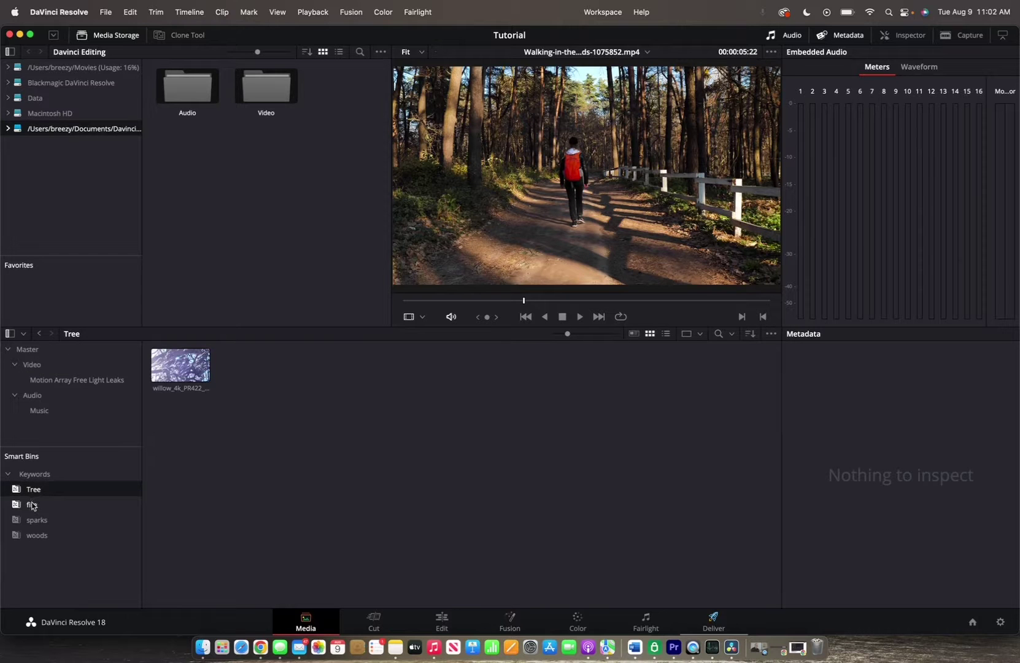
left_click(33, 506)
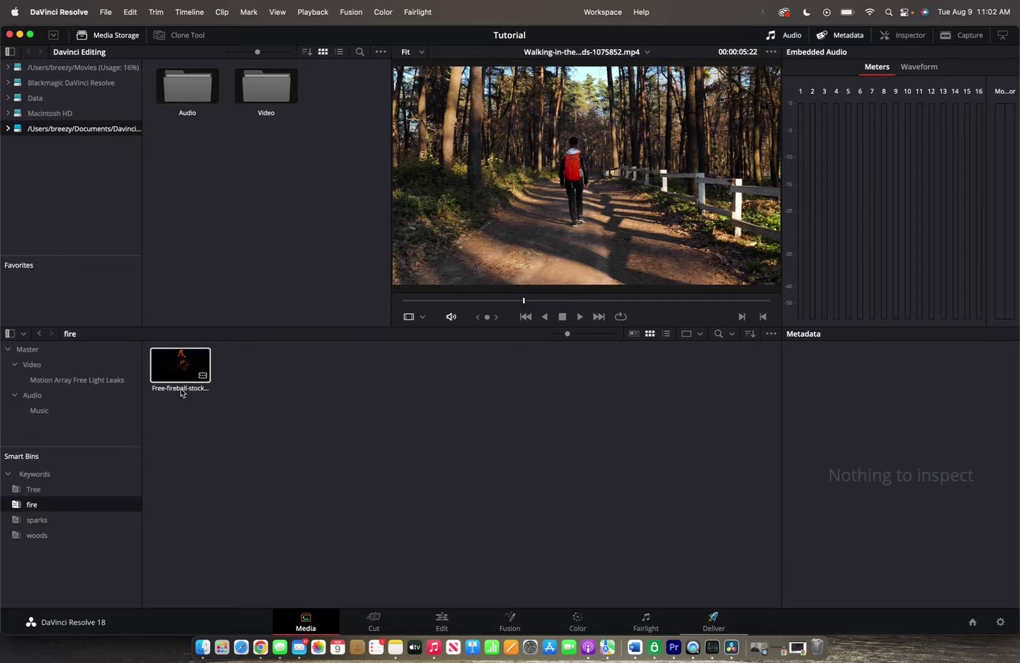
left_click(38, 522)
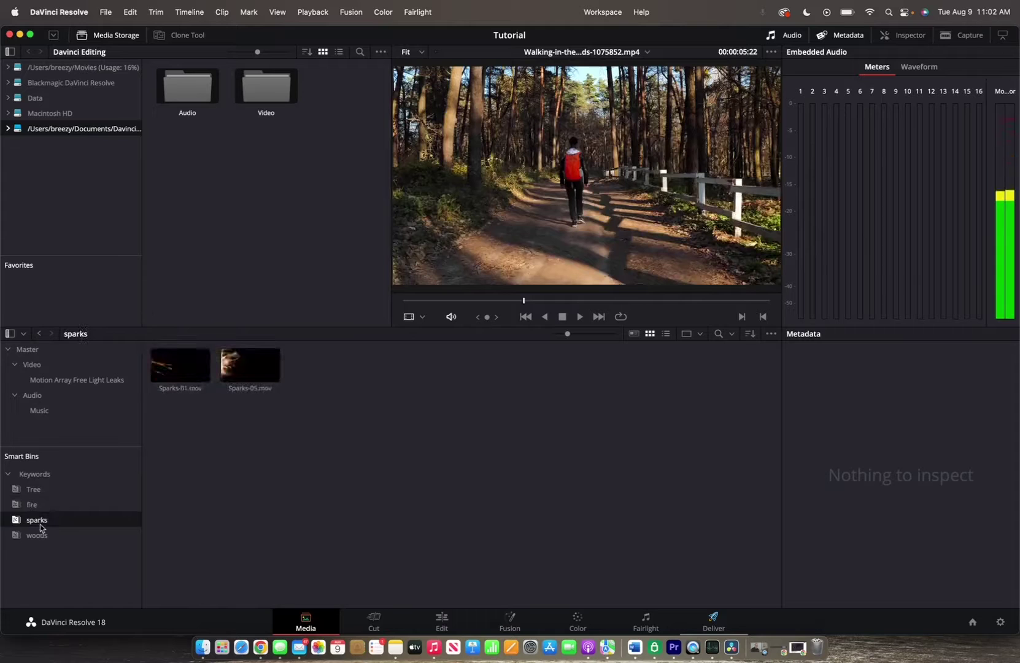
left_click(47, 538)
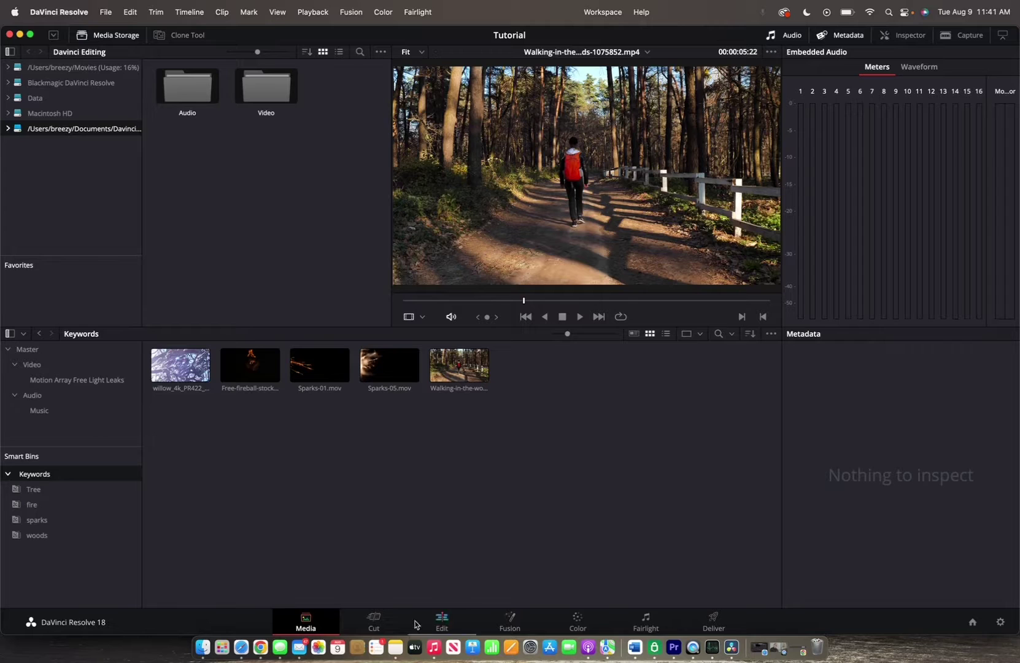
- On the Edit page, click through the Tree, fire, woods and sparks smart bins
left_click(440, 625)
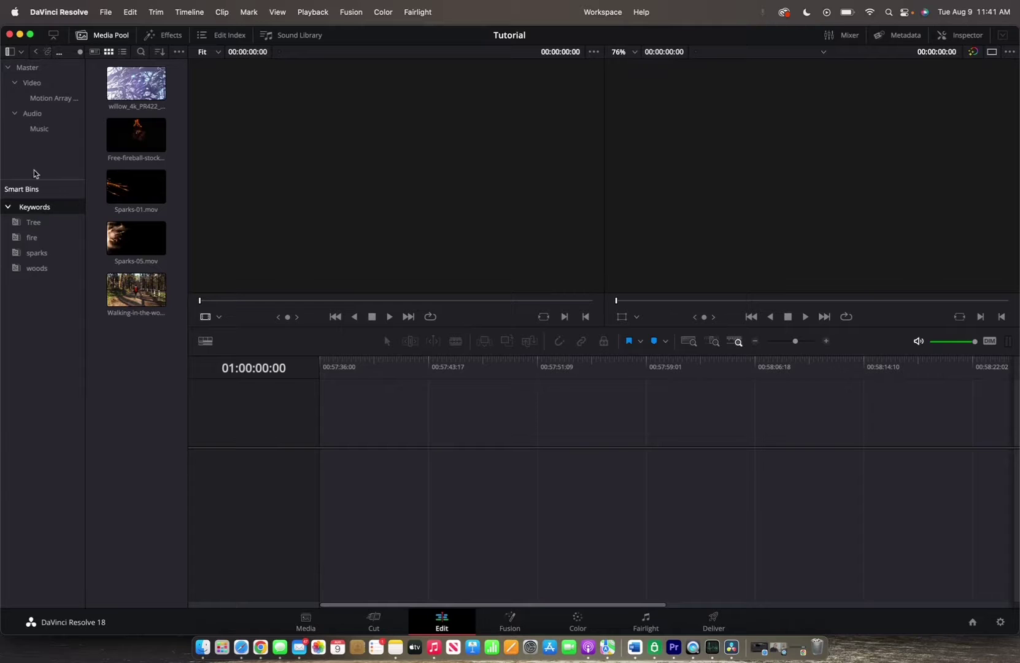
left_click(40, 226)
left_click(33, 237)
left_click(36, 264)
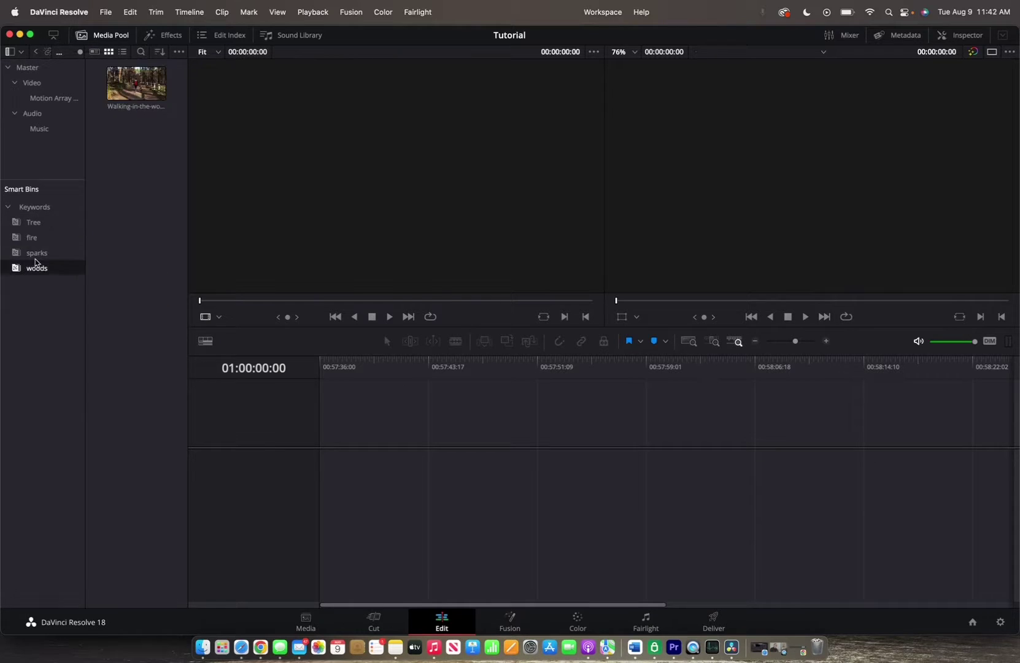
left_click(35, 255)
left_click(42, 237)
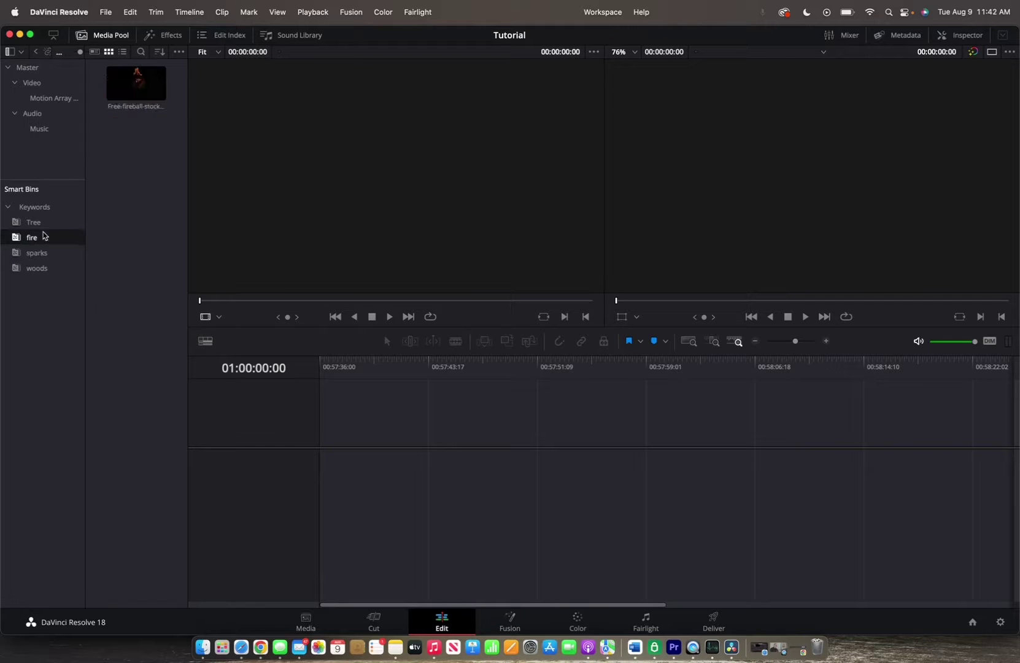
left_click(43, 224)
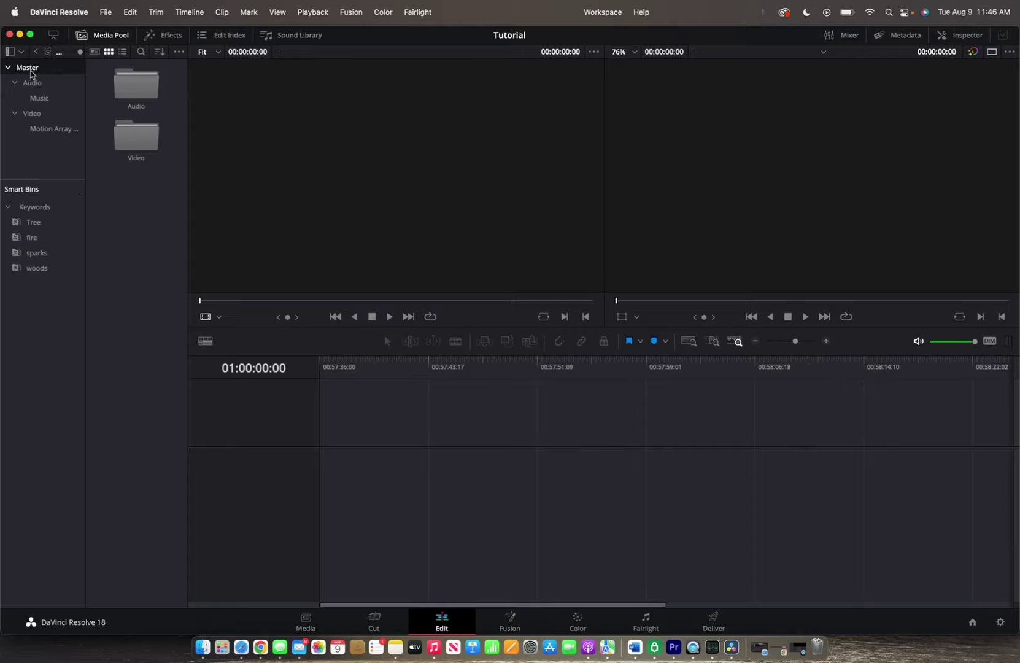
- Create a new media pool bin, rename Bin 5 to 'Timeline 1', and open it
right_click(137, 197)
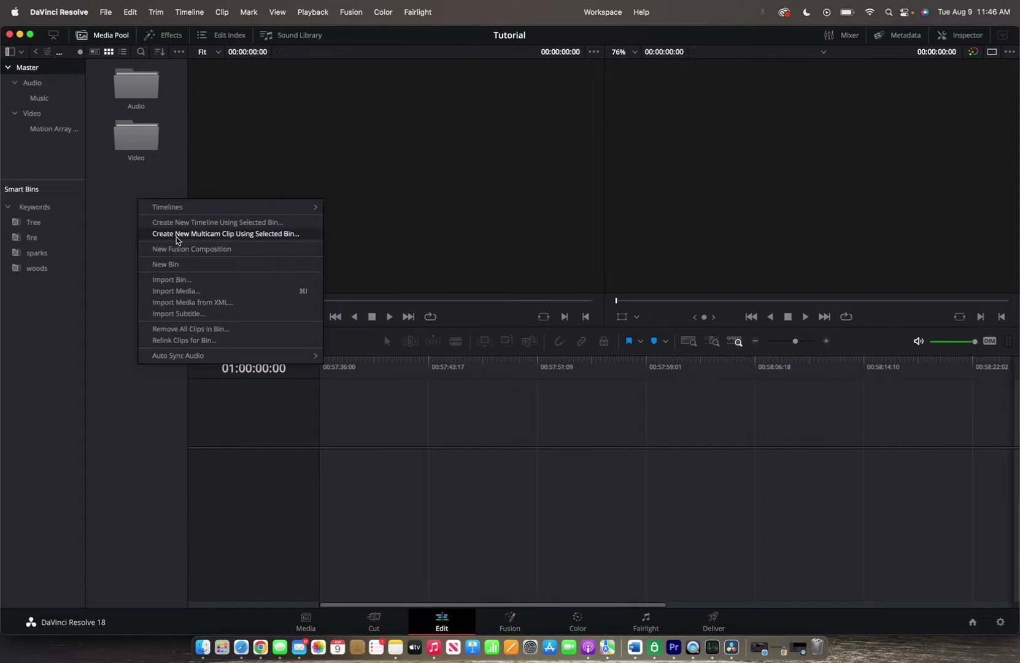
left_click(165, 264)
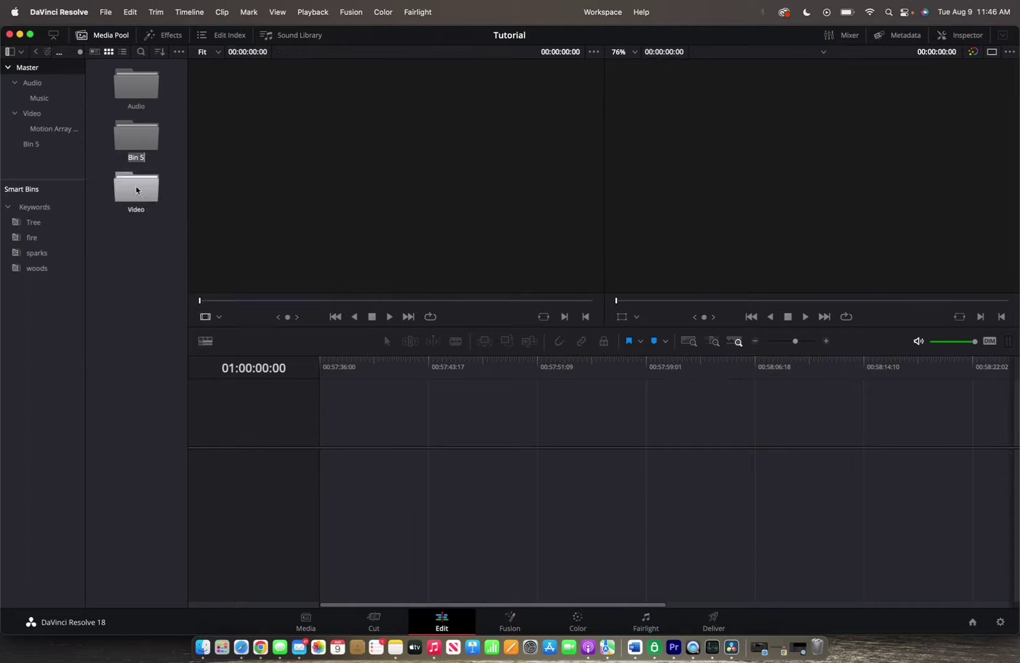
key("BackSpace")
type("Timeline 1")
key("Return")
left_click(39, 145)
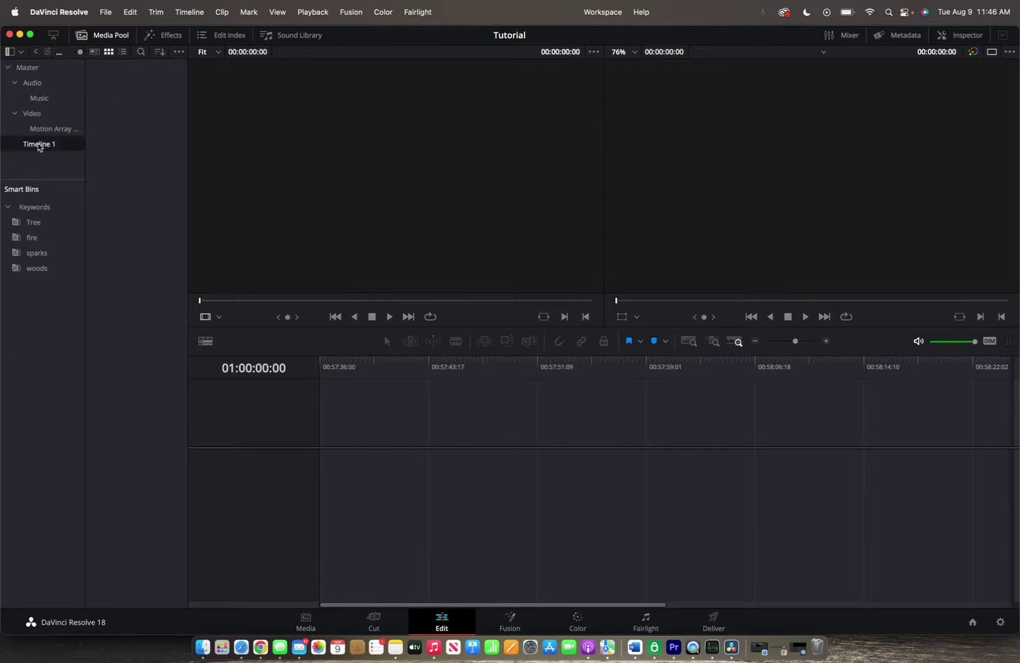
- Create a new empty timeline named Timeline 1 with default video and stereo audio tracks
right_click(136, 161)
mouse_move(164, 170)
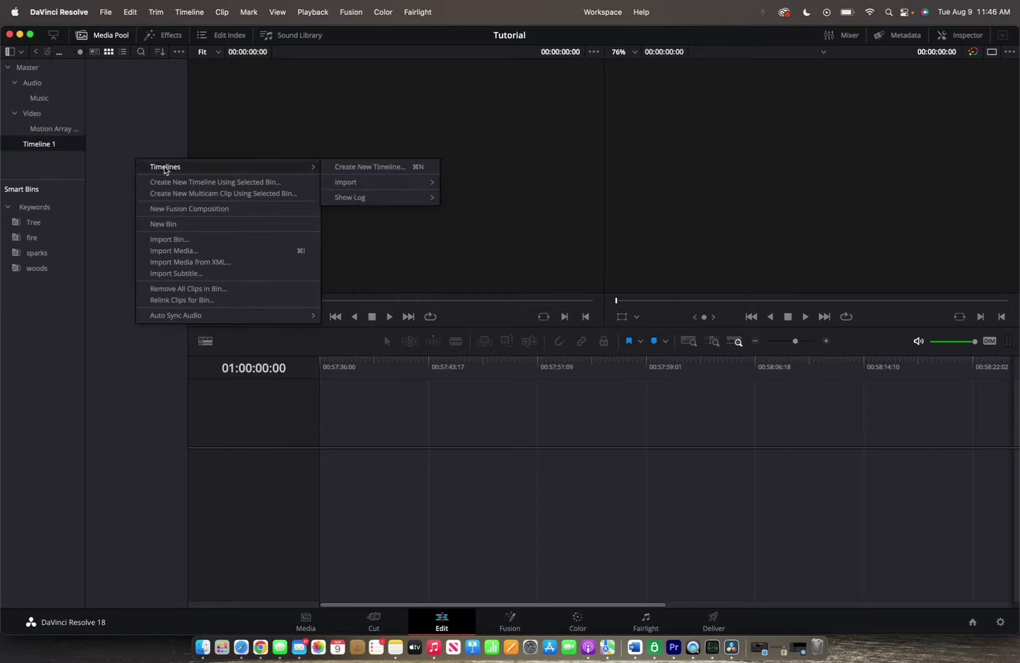
left_click(350, 173)
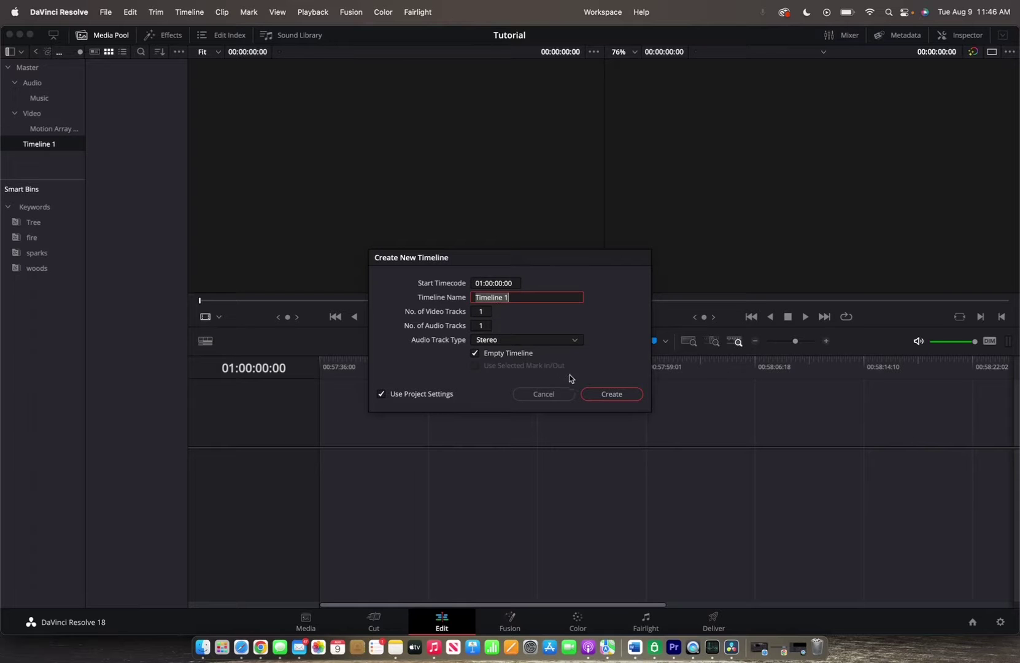
left_click(607, 399)
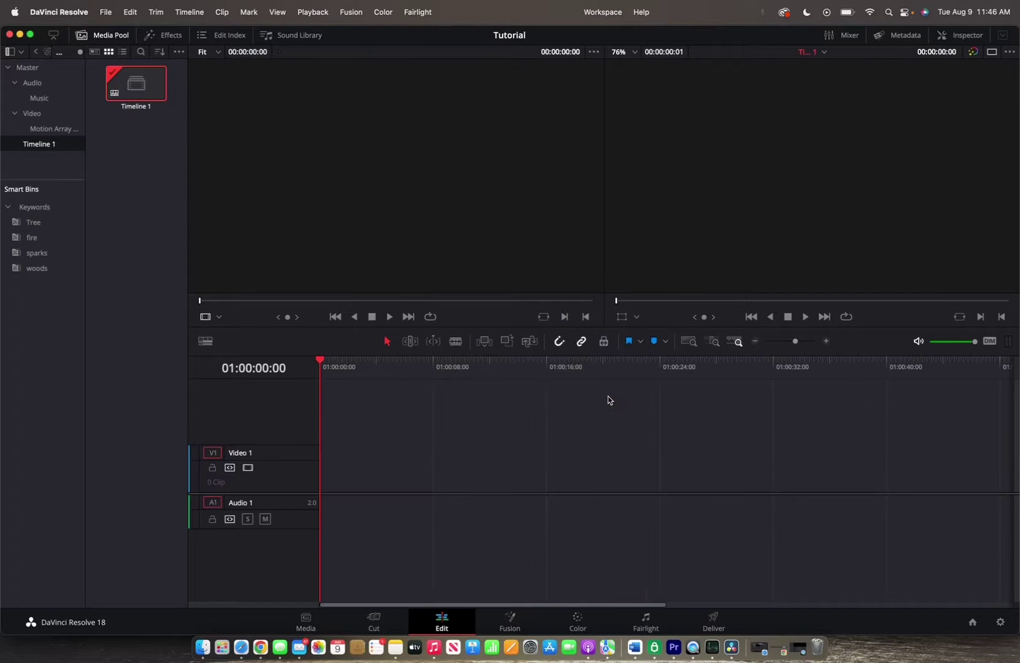